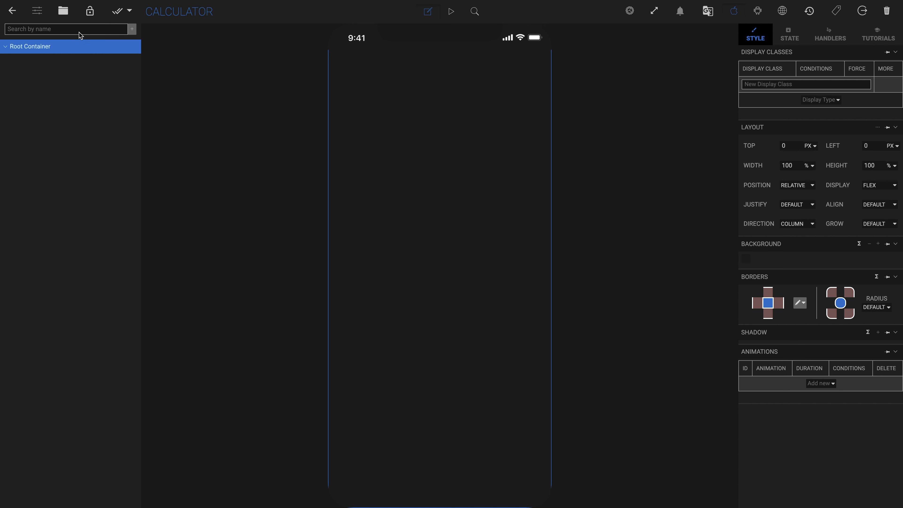
Step: Create a new display type for the Common component named Centered
click(64, 12)
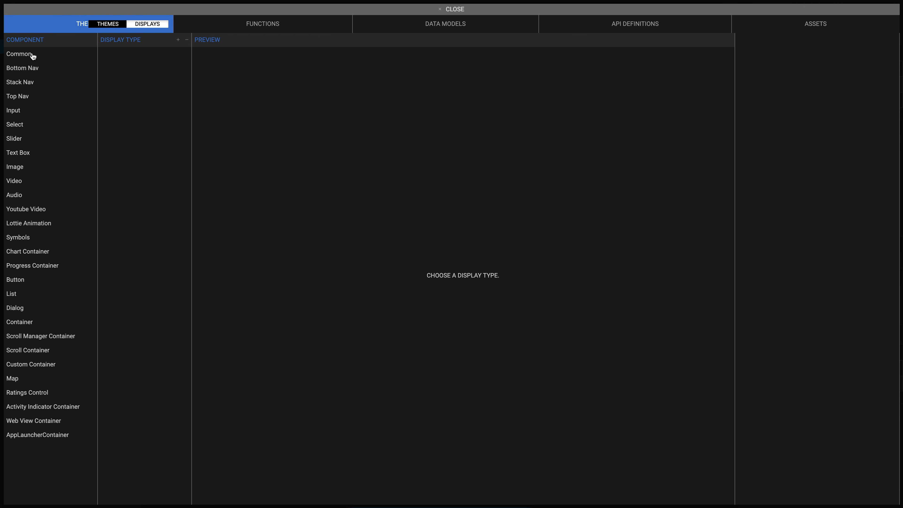
click(31, 55)
click(178, 40)
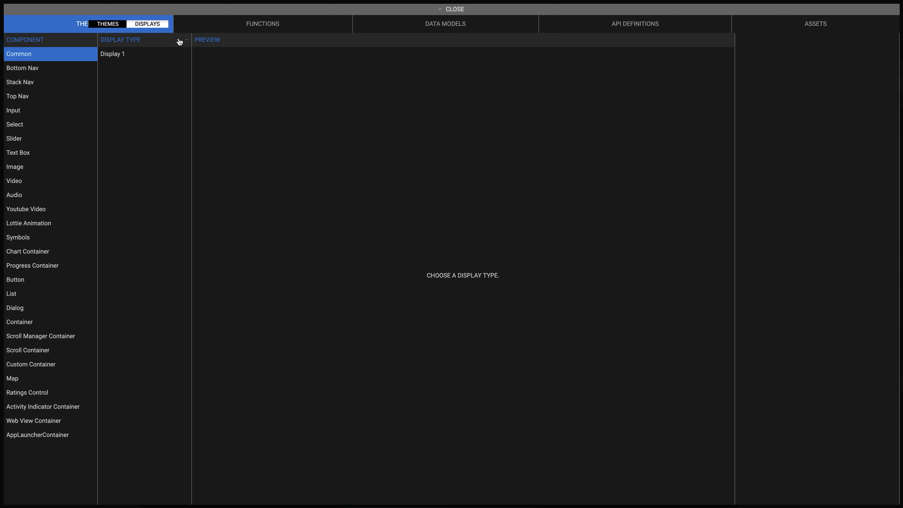
click(120, 53)
click(116, 50)
text(C)
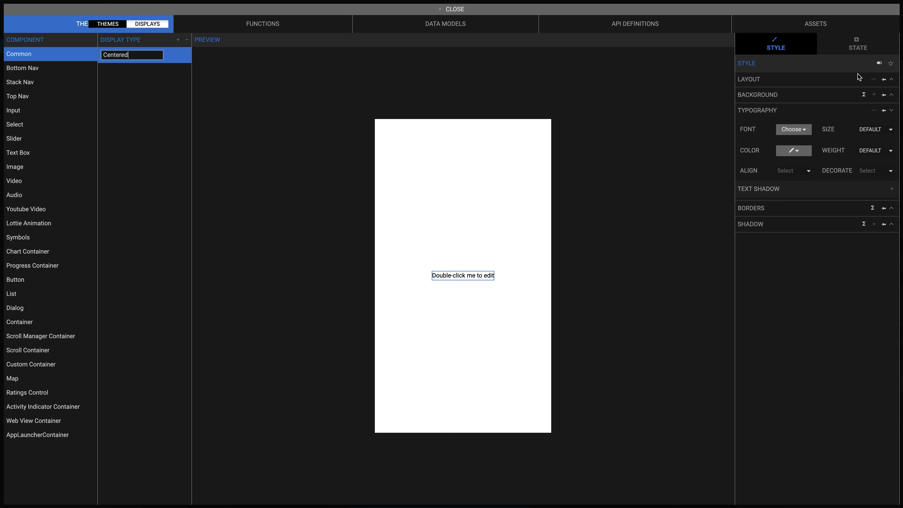
text(entered)
Step: Set the Centered display type's layout justify and align options to center content
click(891, 80)
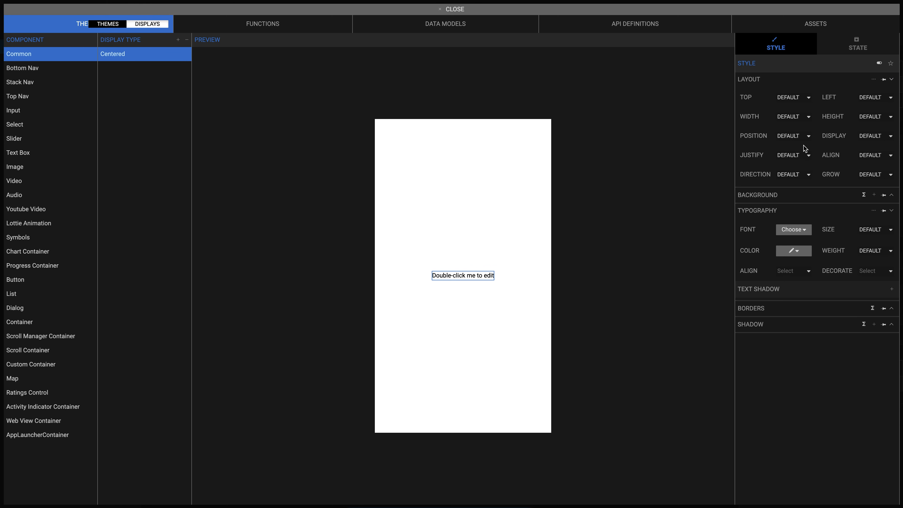
click(806, 156)
click(804, 166)
click(878, 156)
click(875, 167)
Step: Add another Common display type named Flex Grow
click(177, 39)
text(F)
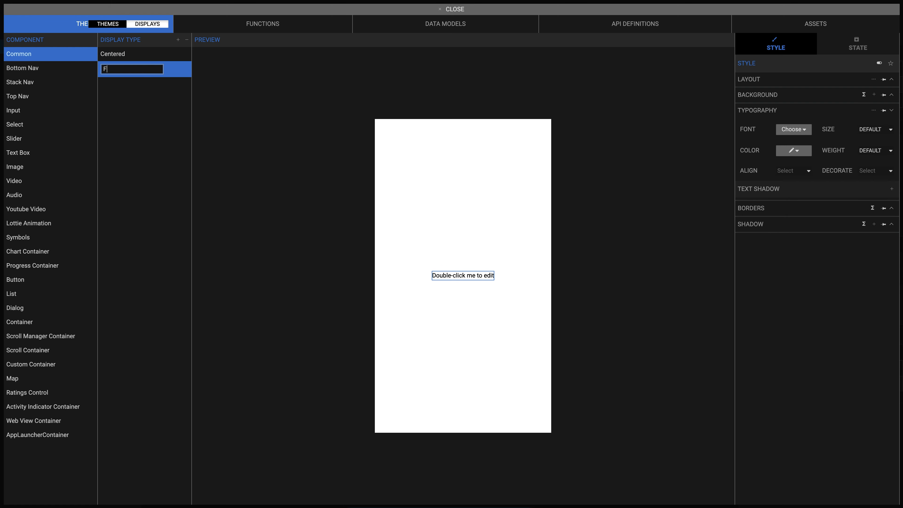
text(lex Grow)
Step: Set the grow option in the Flex Grow display type's layout
click(873, 79)
click(871, 174)
click(874, 185)
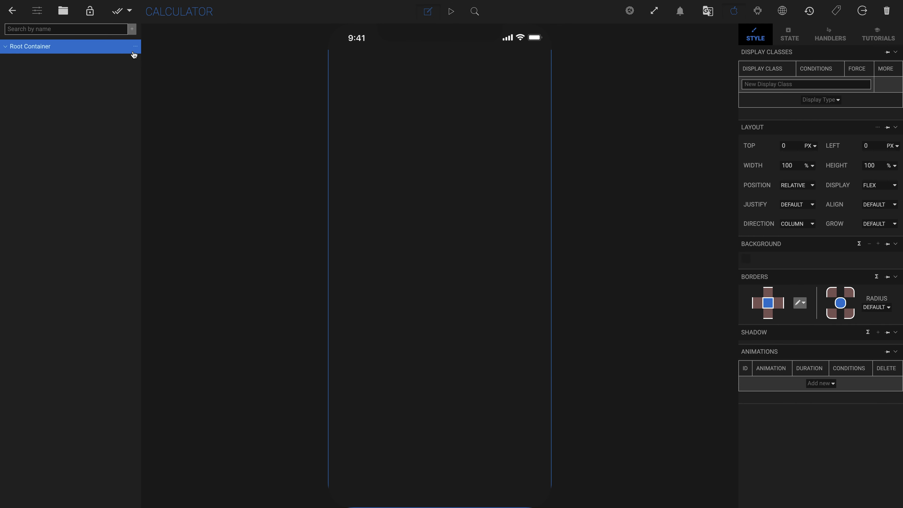
Step: Insert a default container into the Root Container and rename it Text Area Container
click(135, 47)
click(185, 52)
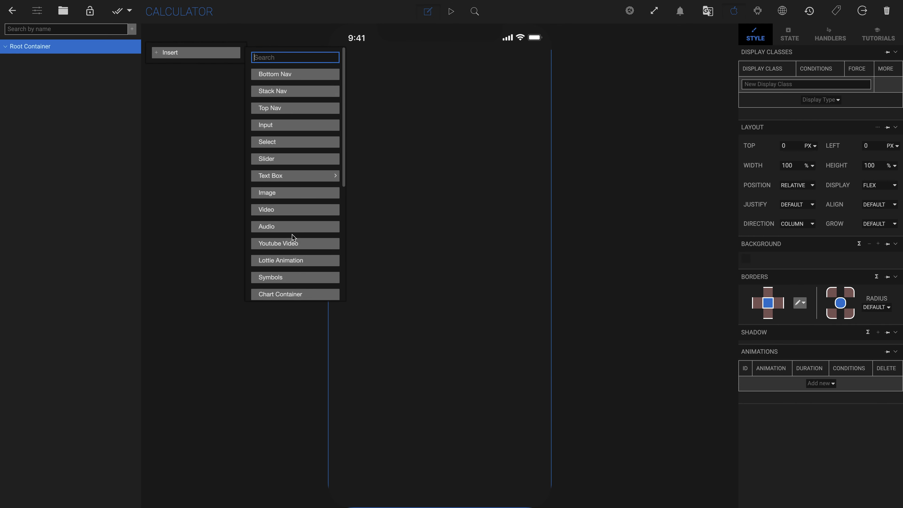
scroll(292, 234, down, 5)
mouse_move(295, 172)
click(364, 193)
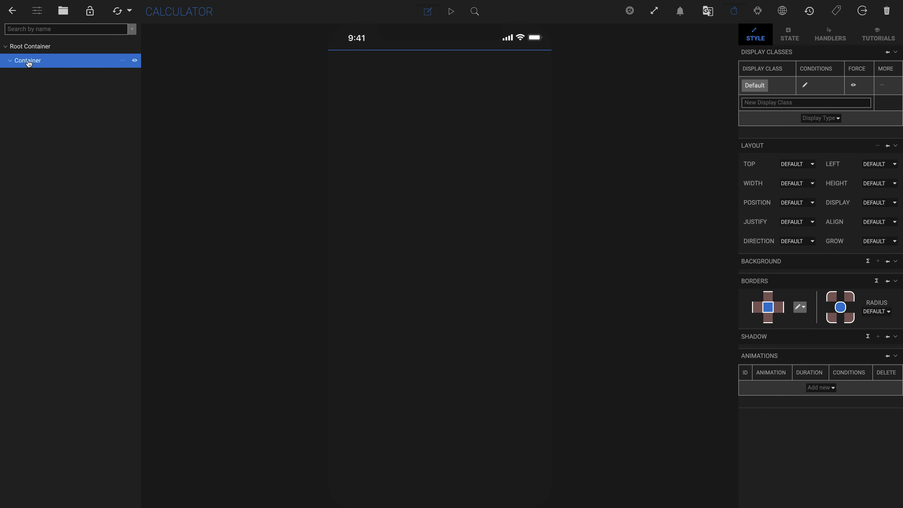
double_click(24, 61)
key(Left)
text(Text Area)
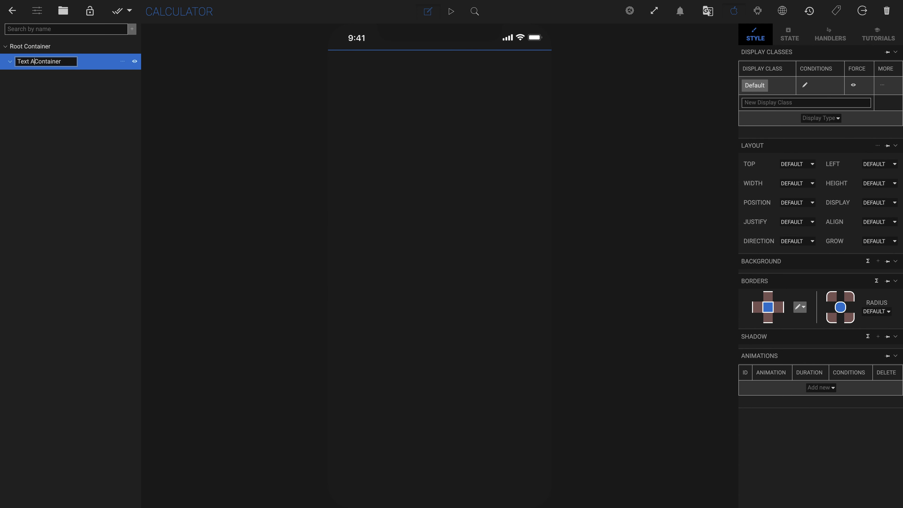
Step: Apply the Flex Grow display type to the Text Area Container
click(839, 120)
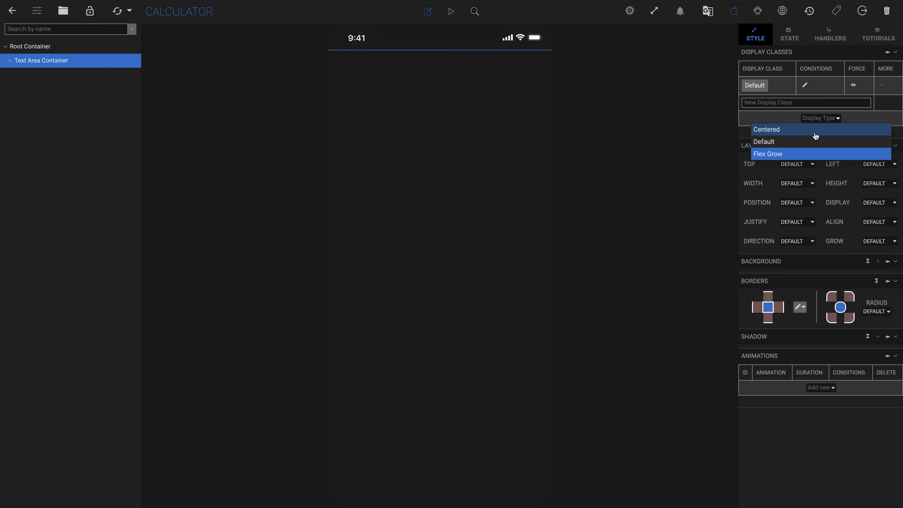
click(809, 153)
Step: Insert another container into the Root Container and rename it Buttons Area Container
click(133, 45)
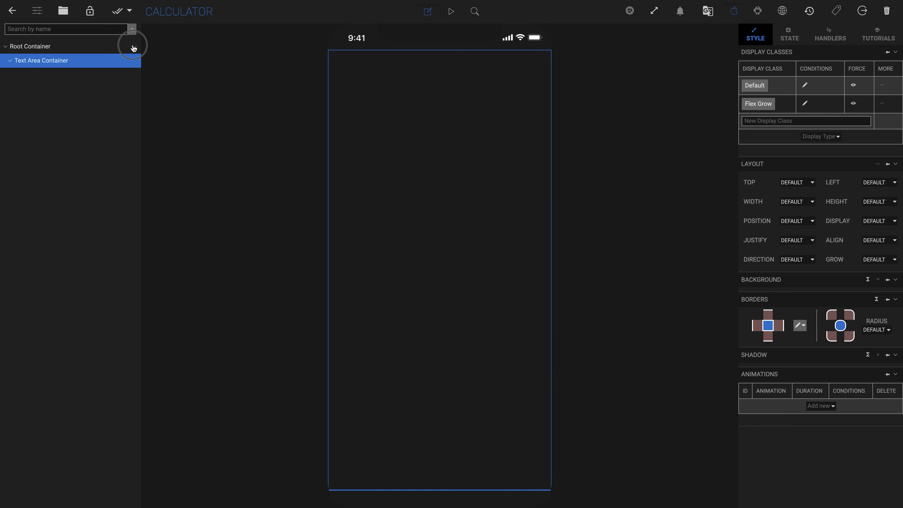
mouse_move(174, 55)
scroll(303, 274, down, 3)
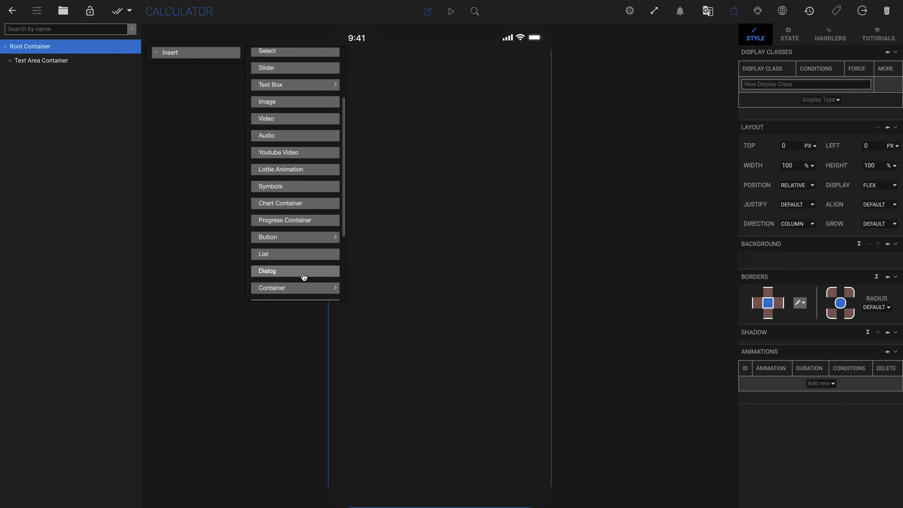
click(304, 288)
double_click(22, 75)
key(Left)
text(Buttons Area)
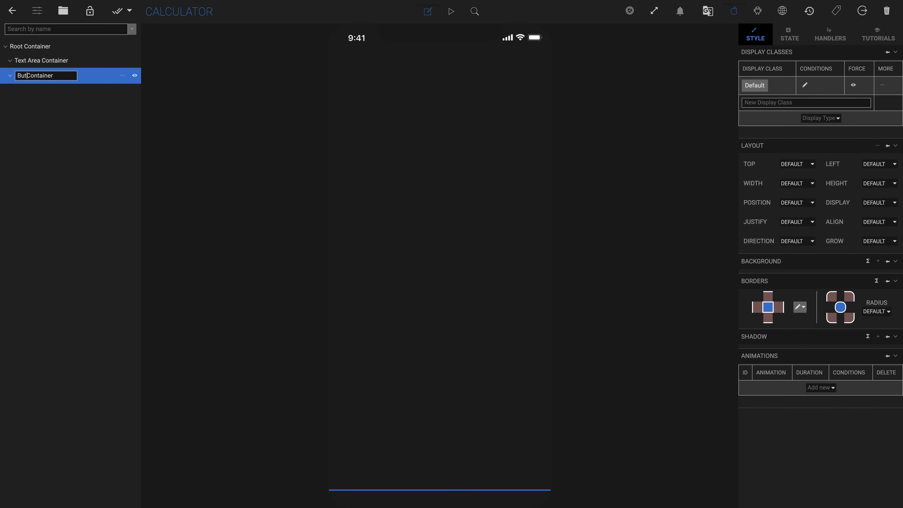
key(Return)
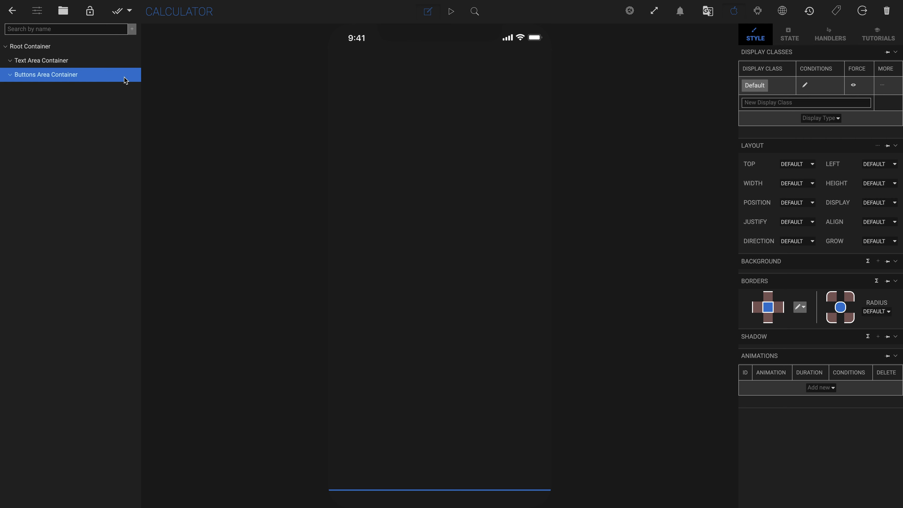
Step: Insert a container inside the Buttons Area Container and rename it Buttons Row Container
click(123, 75)
click(184, 116)
scroll(278, 320, down, 4)
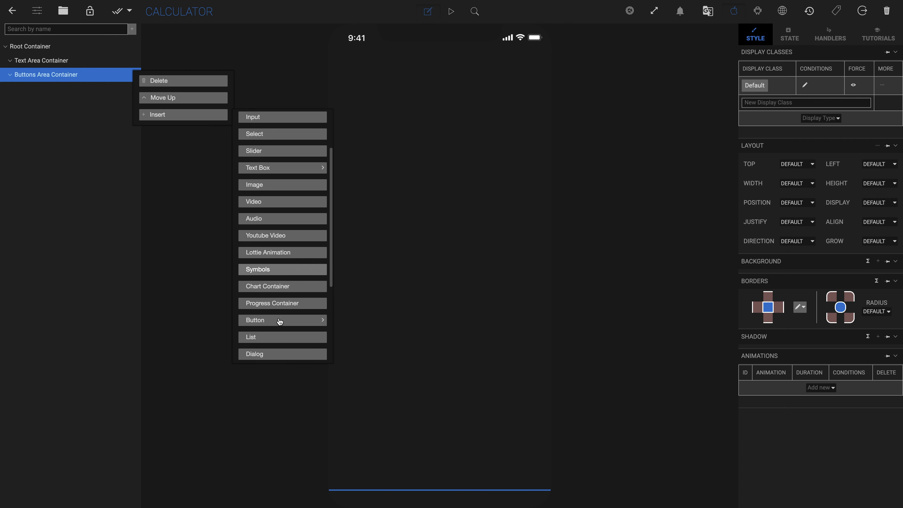
click(275, 302)
click(384, 300)
double_click(25, 90)
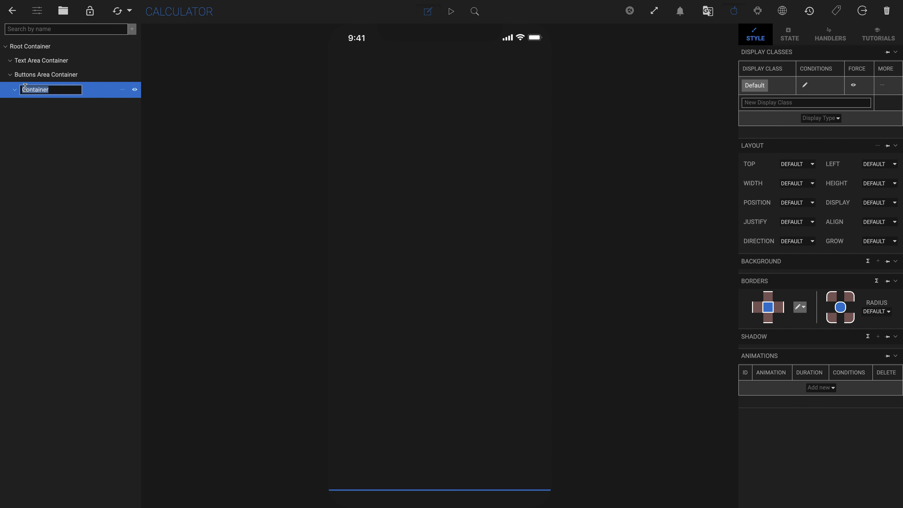
key(Left)
text(Buttons Row)
key(Return)
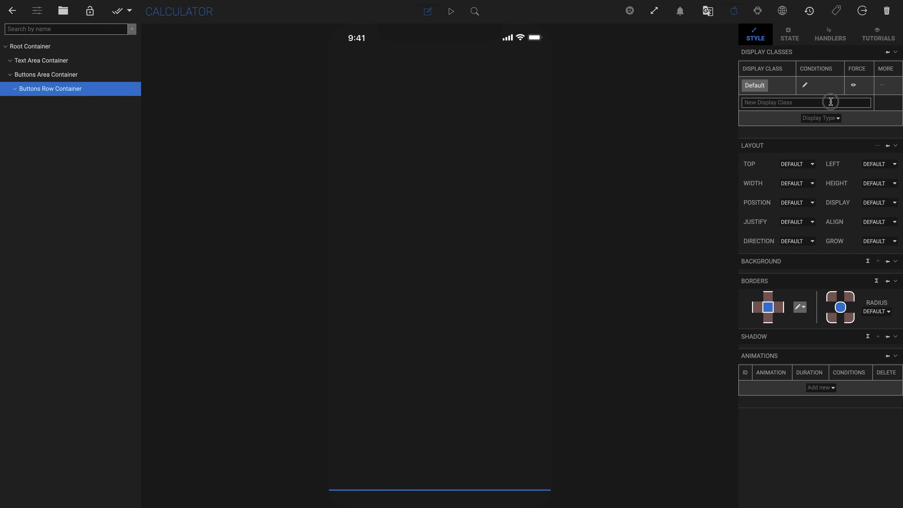
Step: Add a display class named Row to the Buttons Row Container and set its layout direction to row
click(849, 103)
text(Row)
click(882, 102)
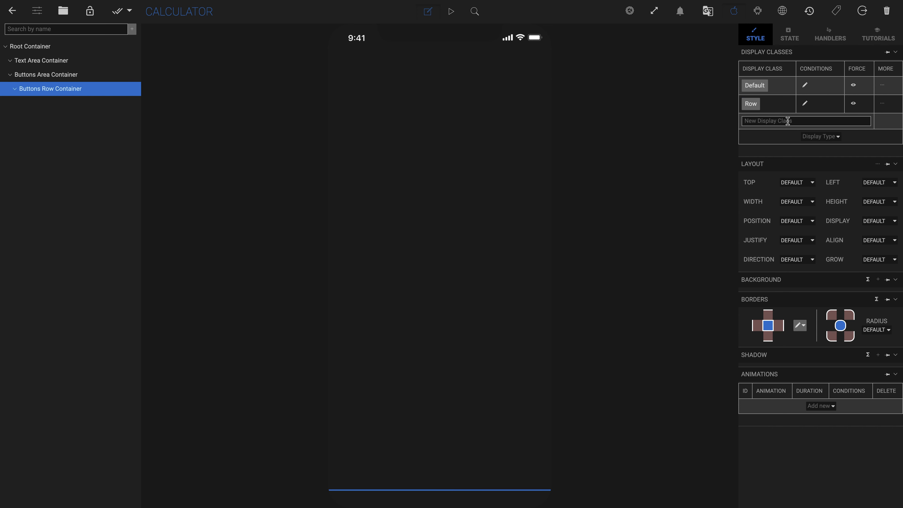
click(754, 105)
click(797, 259)
click(795, 269)
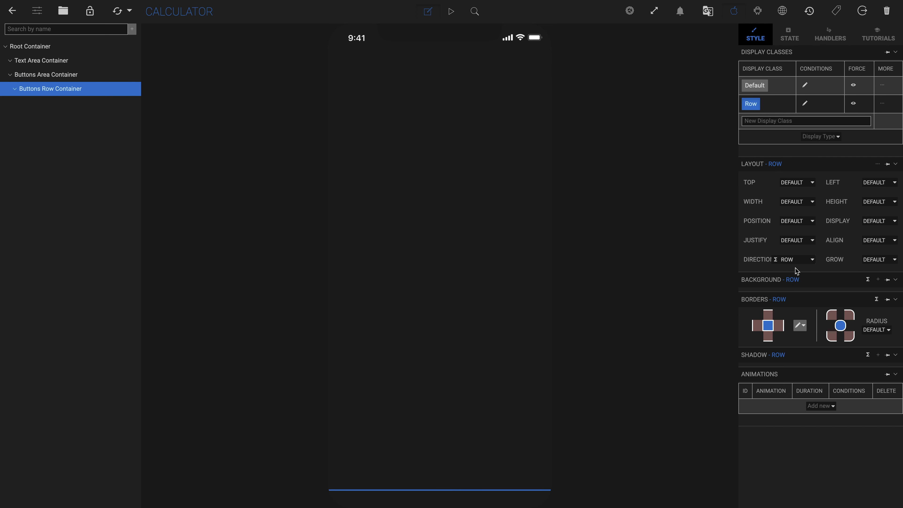
click(752, 108)
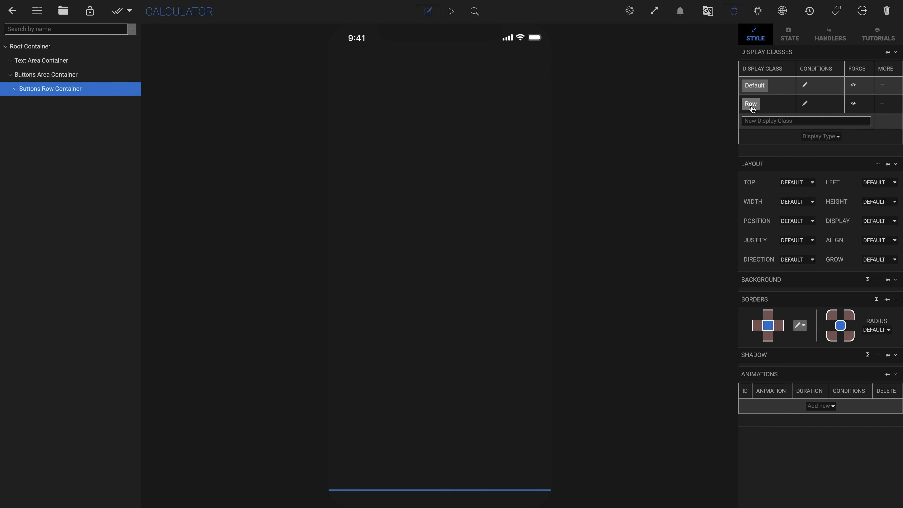
Step: Insert a default container inside the Buttons Row Container and rename it Button Container
click(122, 89)
click(188, 115)
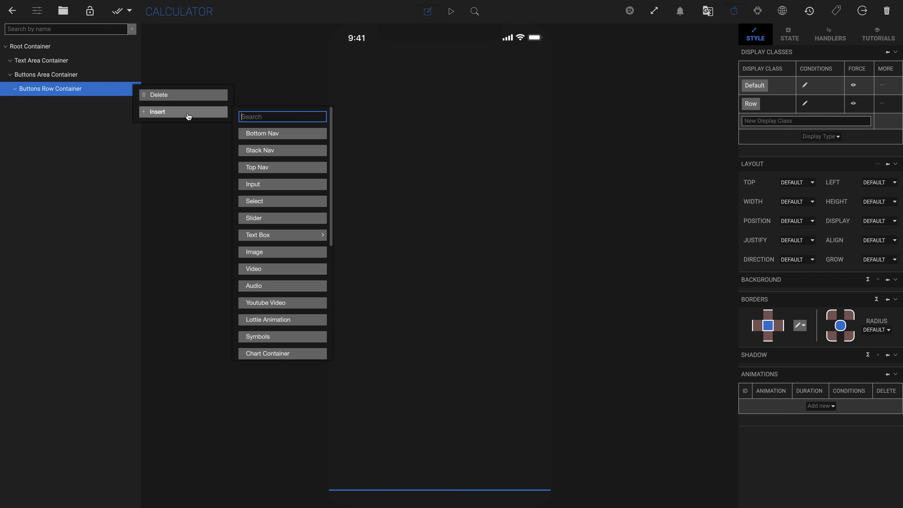
scroll(295, 302, down, 3)
click(285, 333)
click(355, 332)
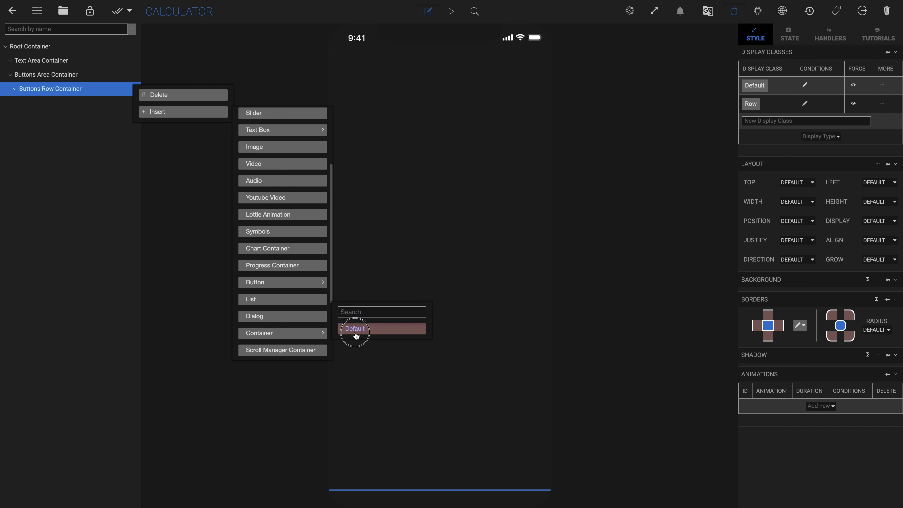
double_click(40, 104)
text(Button Container)
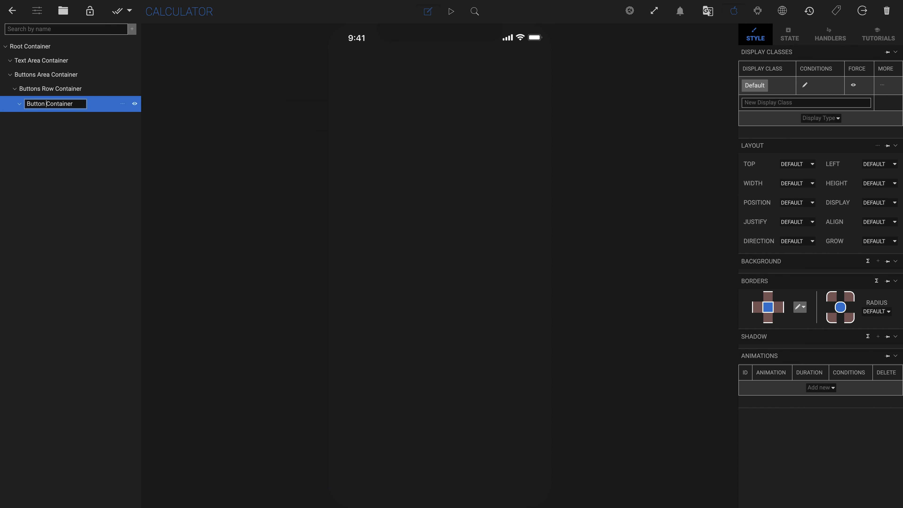
key(Return)
Step: Apply the Flex Grow display type to the Button Container
click(824, 119)
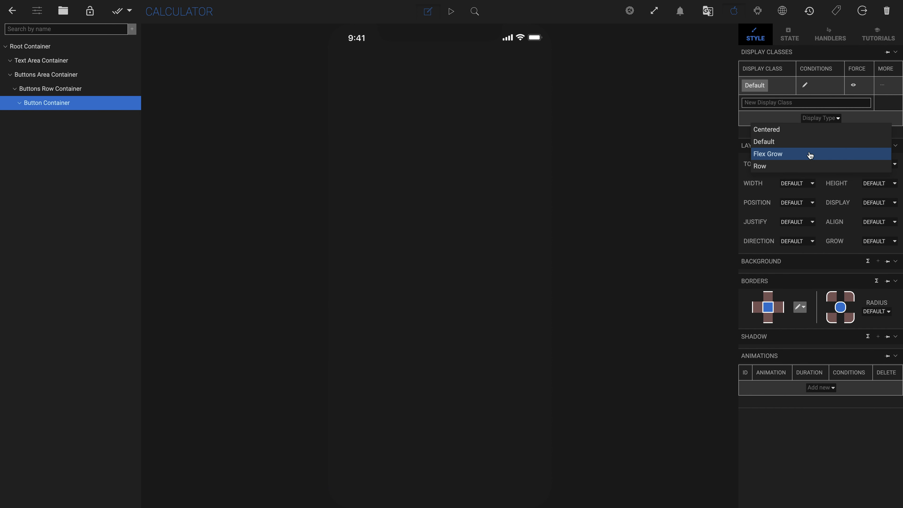
click(809, 155)
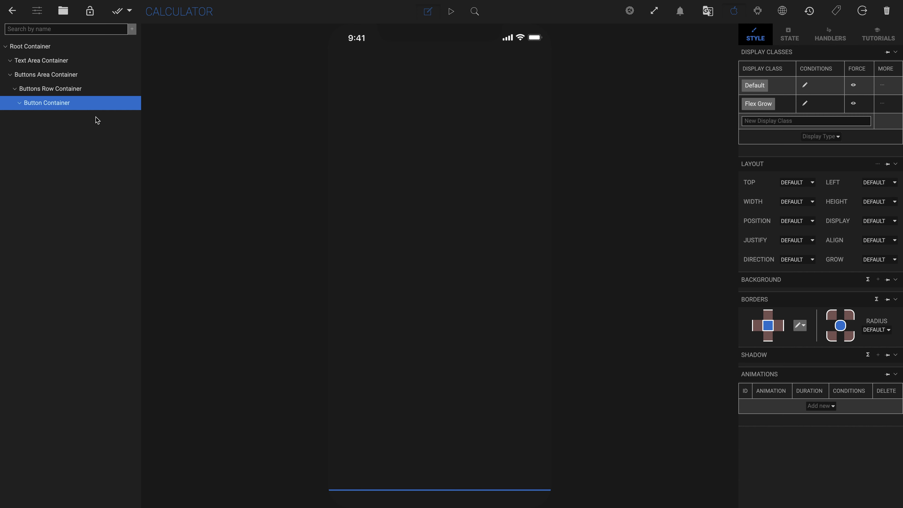
Step: Insert a default button inside the Button Container
click(124, 104)
click(173, 126)
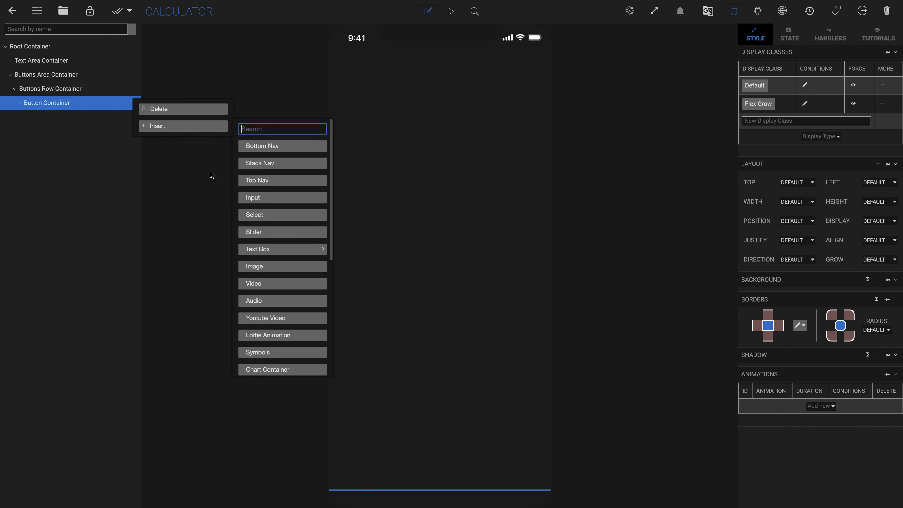
scroll(284, 284, down, 2)
click(312, 341)
click(354, 335)
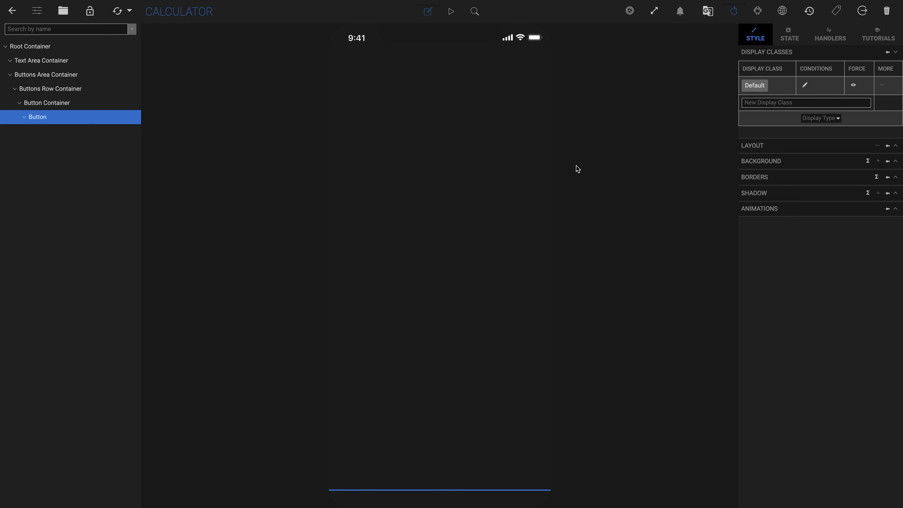
Step: Add a display class named 70 px to the button and set its width and height to 70 px
click(769, 104)
text(70)
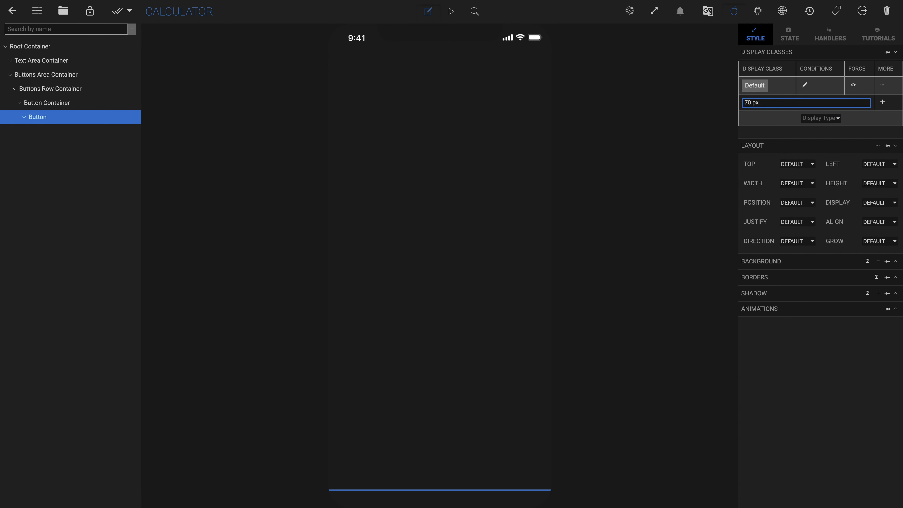
key(Return)
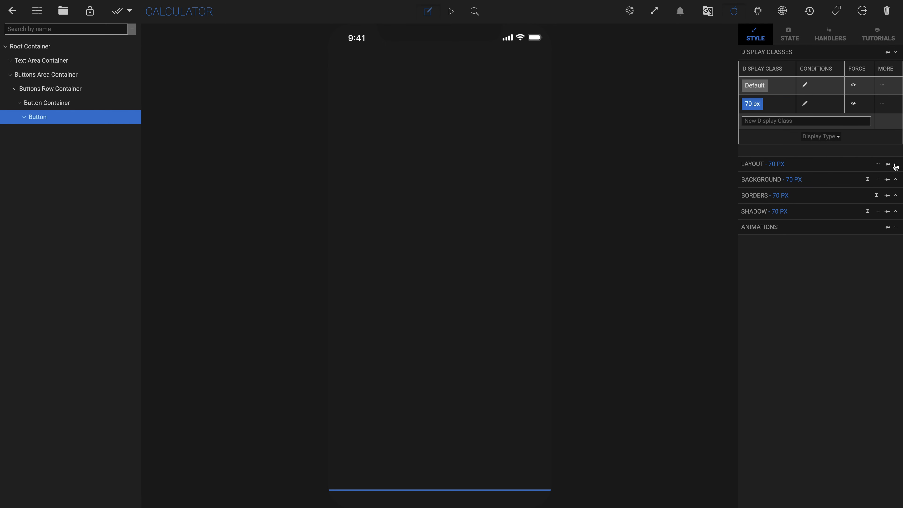
click(895, 164)
click(802, 202)
click(786, 225)
text(70)
click(880, 201)
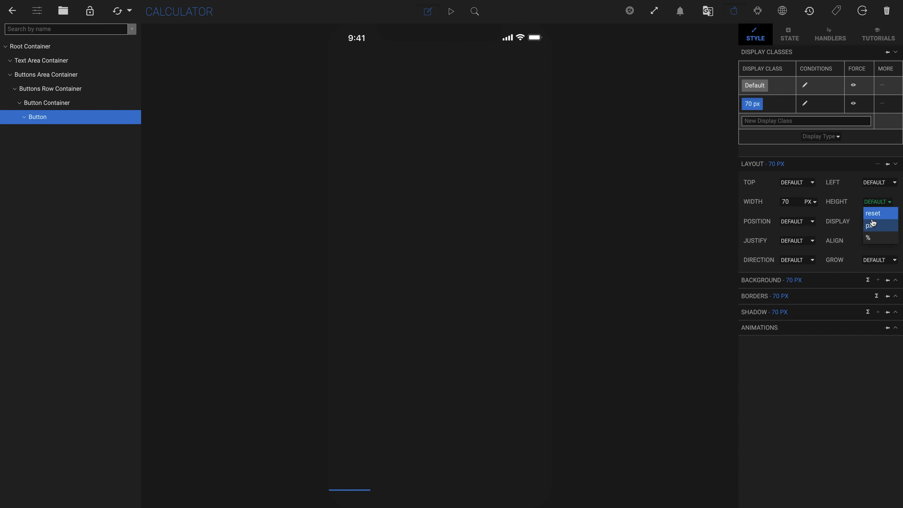
click(871, 225)
text(70)
key(Return)
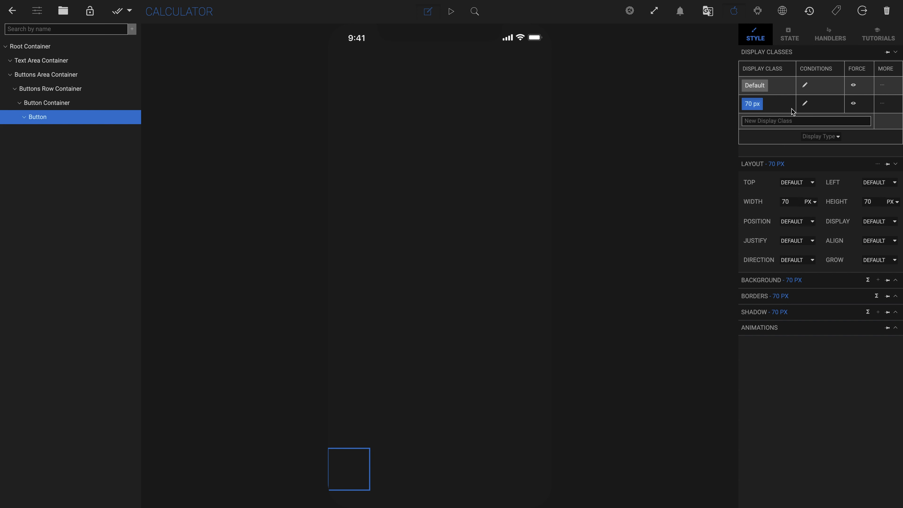
Step: Add a display class named 35 px border and set its border radius to 35 px
click(768, 121)
text(35 px bo)
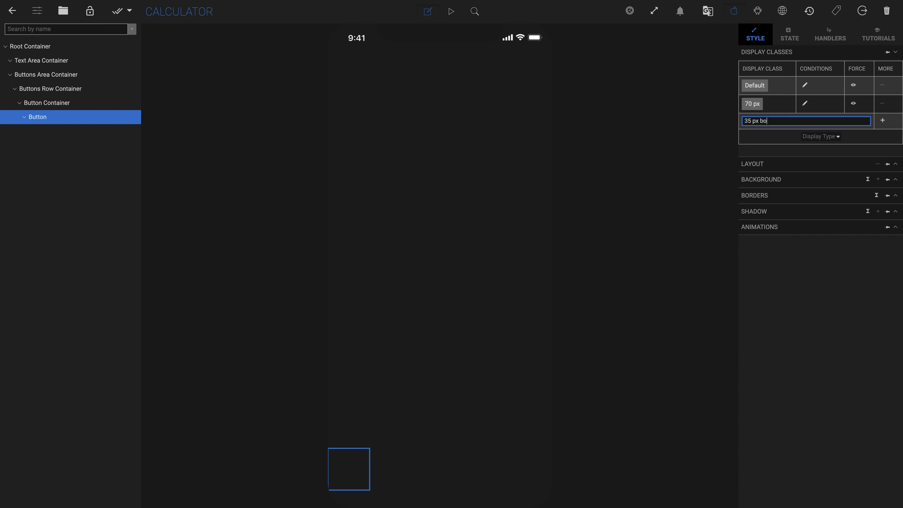
text(rder)
click(883, 122)
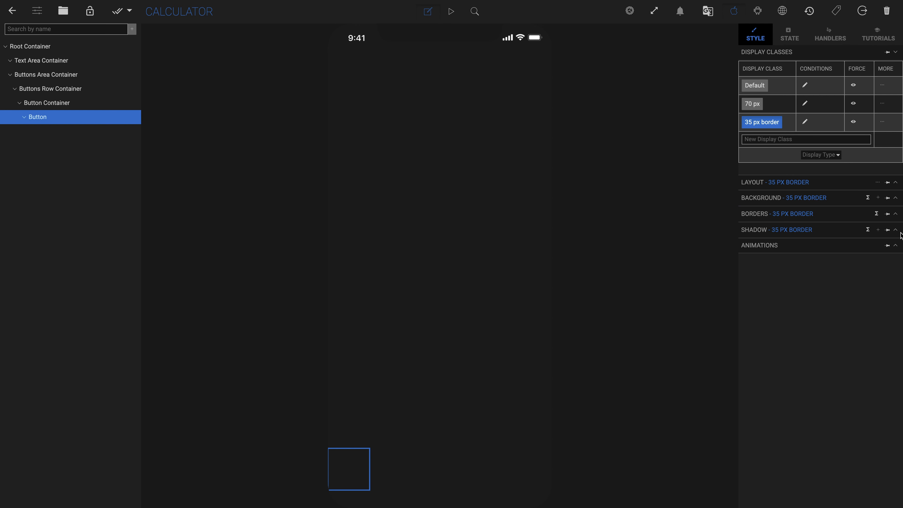
click(896, 214)
double_click(873, 244)
text(35)
click(858, 329)
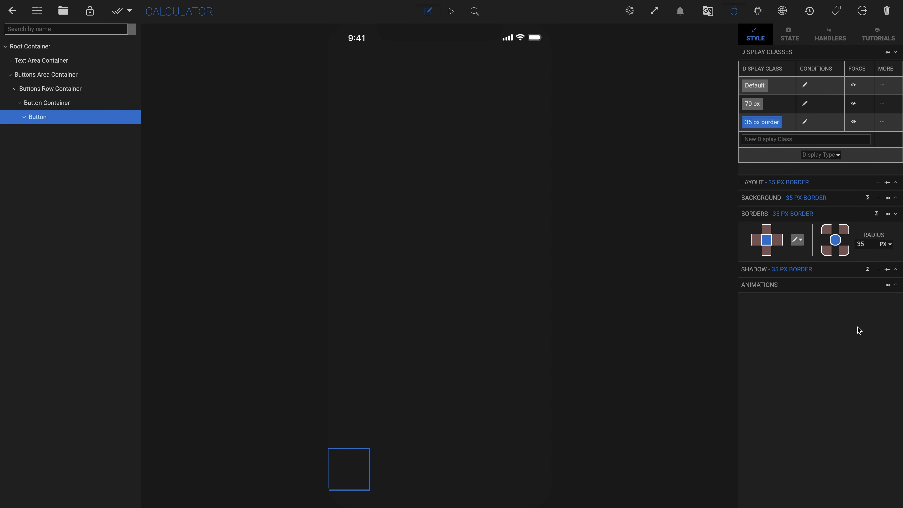
Step: Add another display class to the button named Grey Background
click(762, 122)
click(769, 140)
text(Grey B)
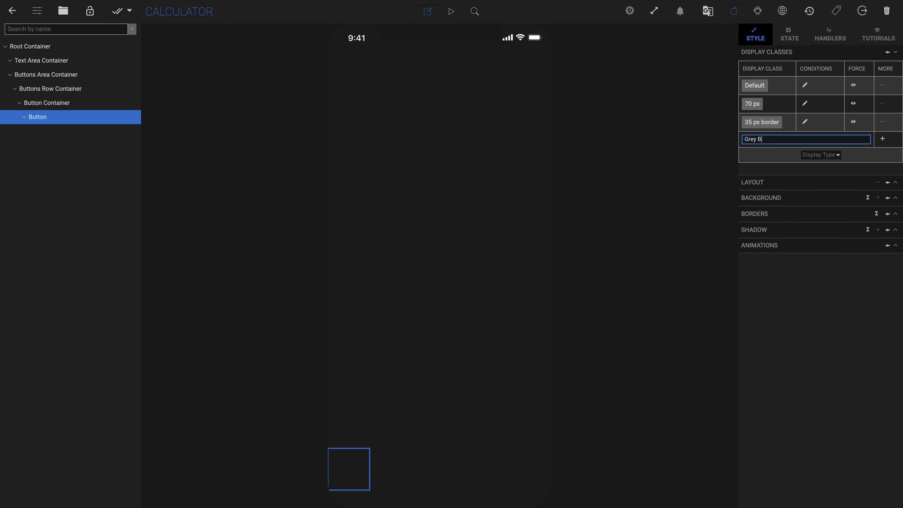
text(ackground)
click(883, 138)
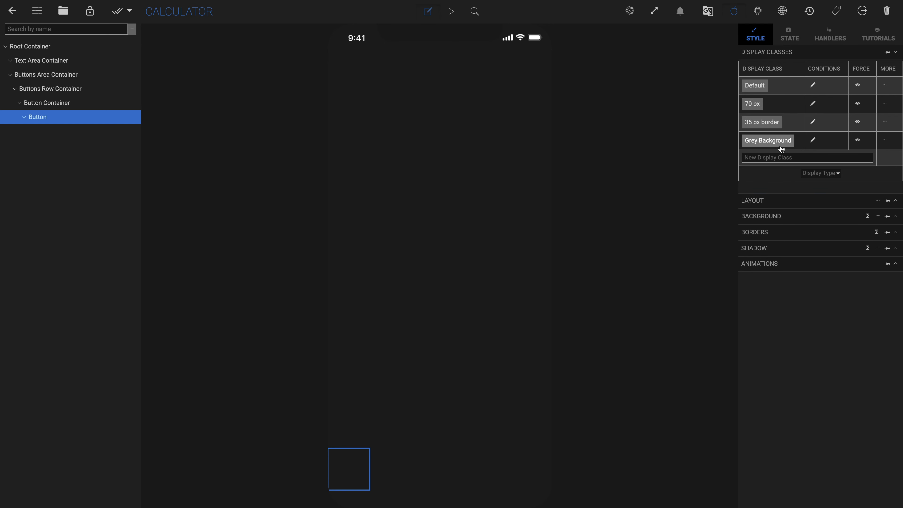
Step: Give the Grey Background class a dark grey background colour
click(768, 141)
click(879, 216)
click(875, 235)
click(746, 231)
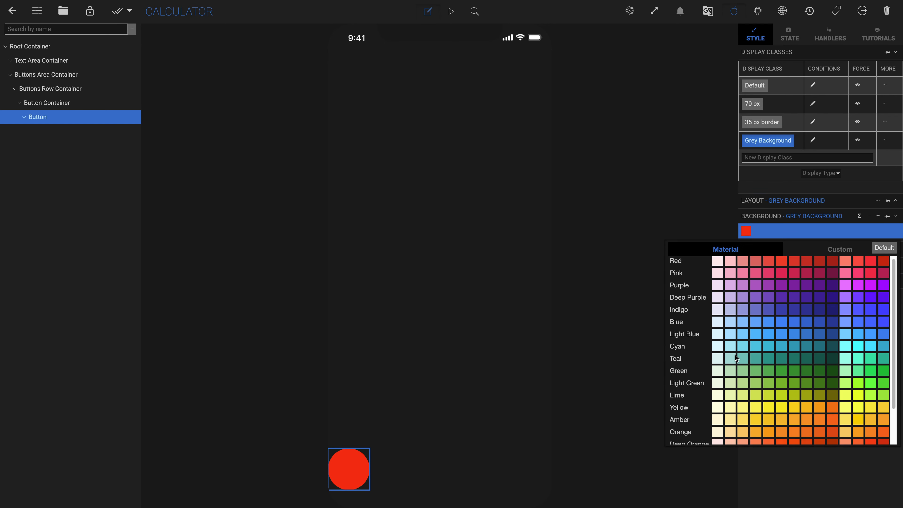
scroll(817, 356, down, 3)
click(863, 425)
click(864, 234)
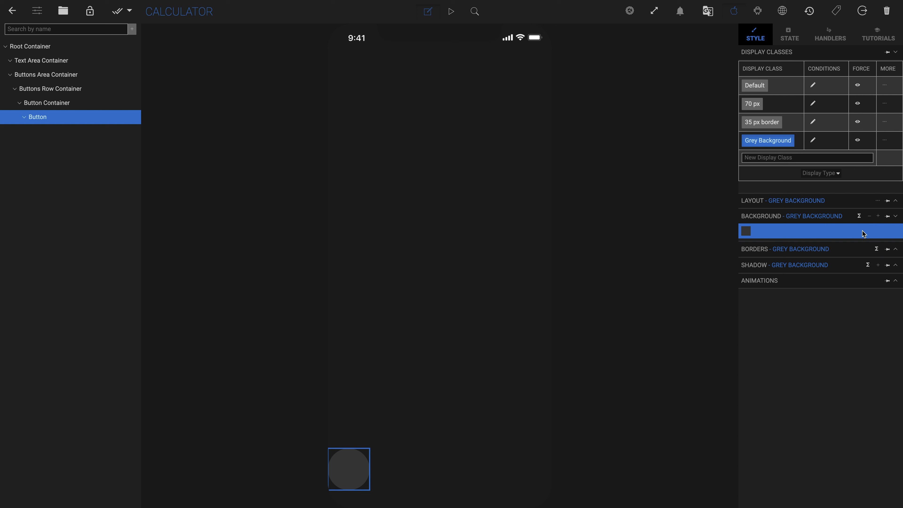
Step: Add the existing Centered display type to the button
click(778, 143)
click(821, 173)
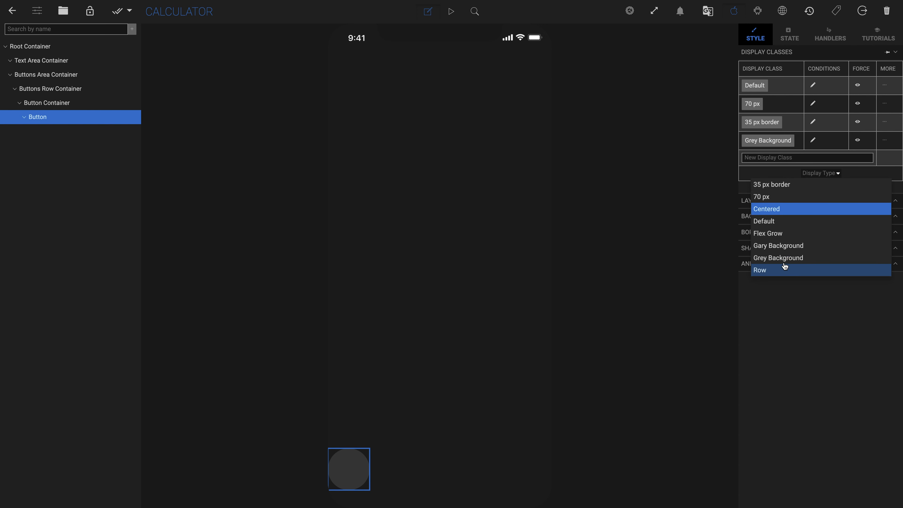
click(769, 209)
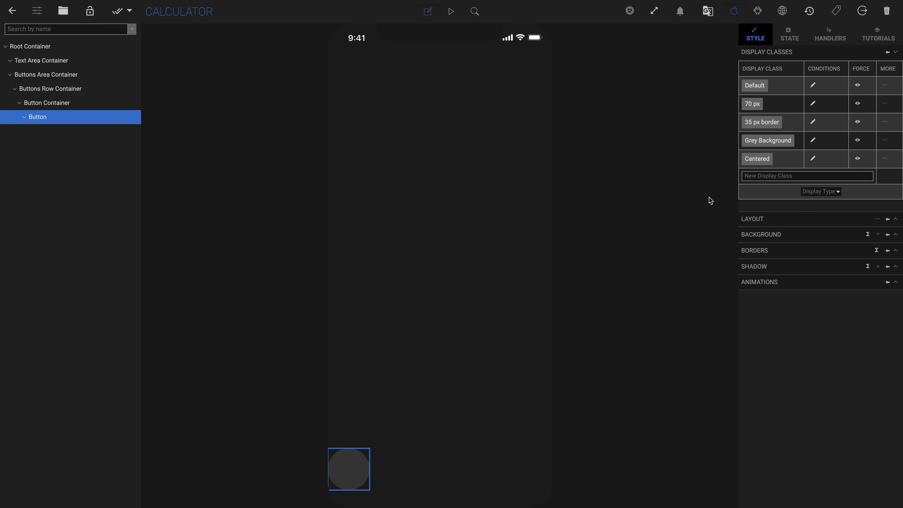
Step: Insert a default text box inside the button
click(122, 118)
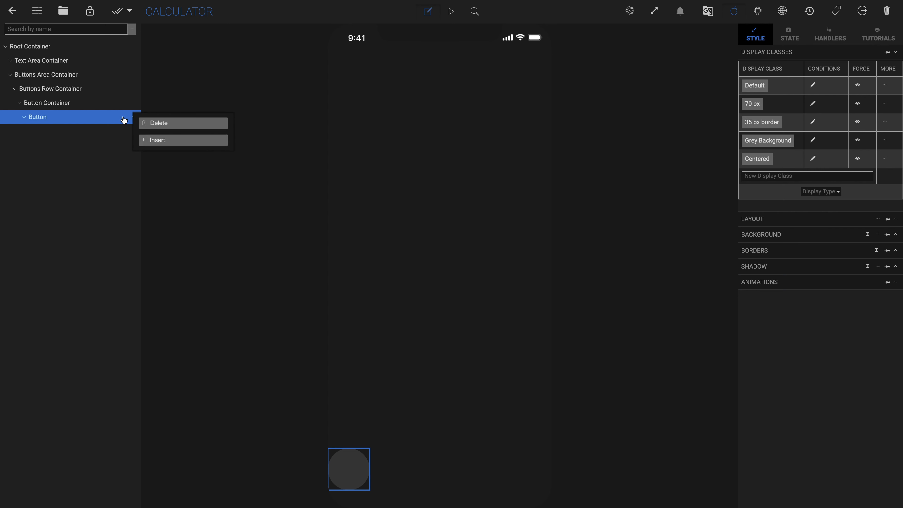
click(178, 141)
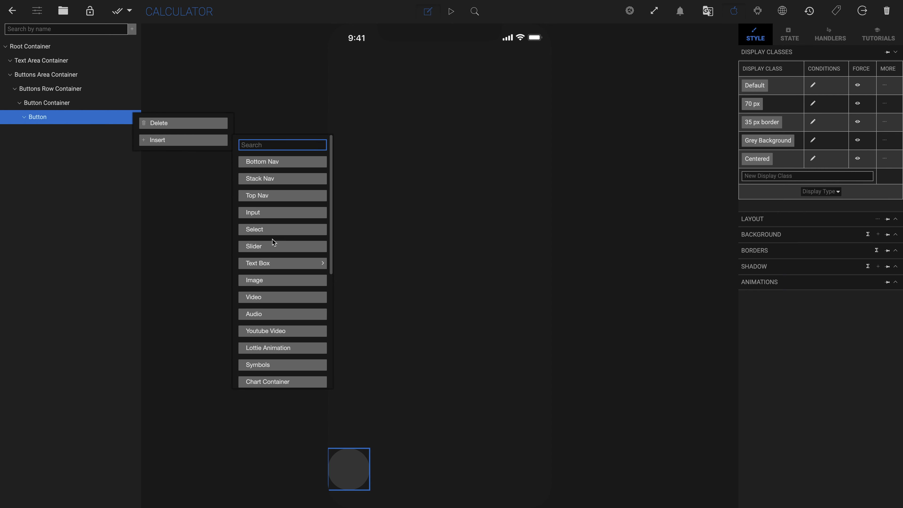
mouse_move(288, 267)
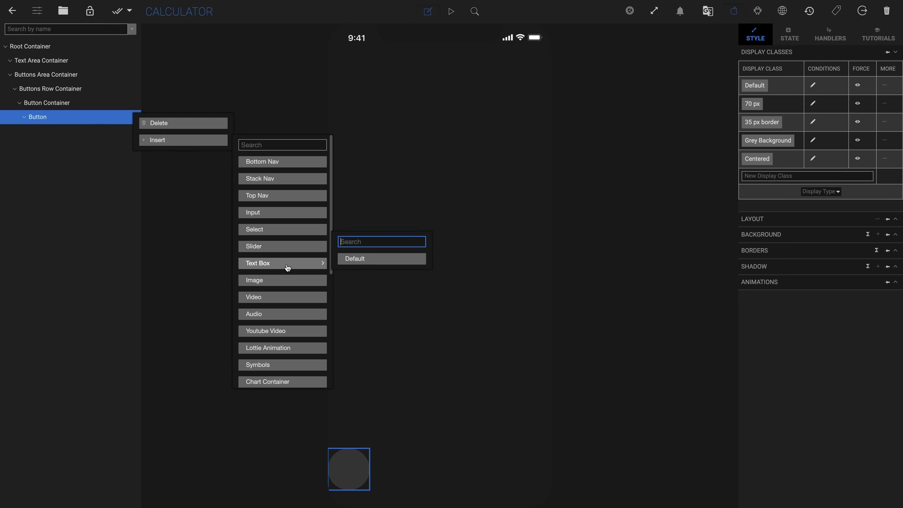
click(363, 261)
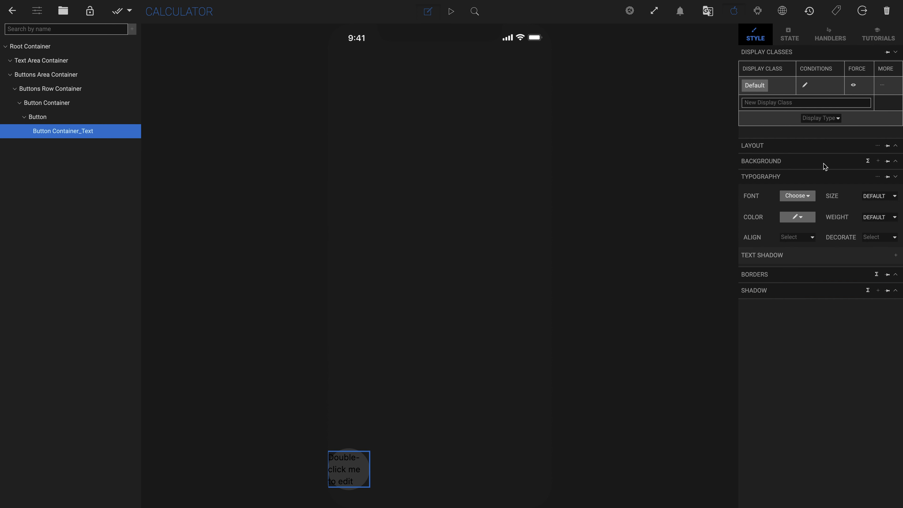
Step: Add a White Text display class with white text colour to the text box and set its text to 0
click(807, 102)
text(White Tex)
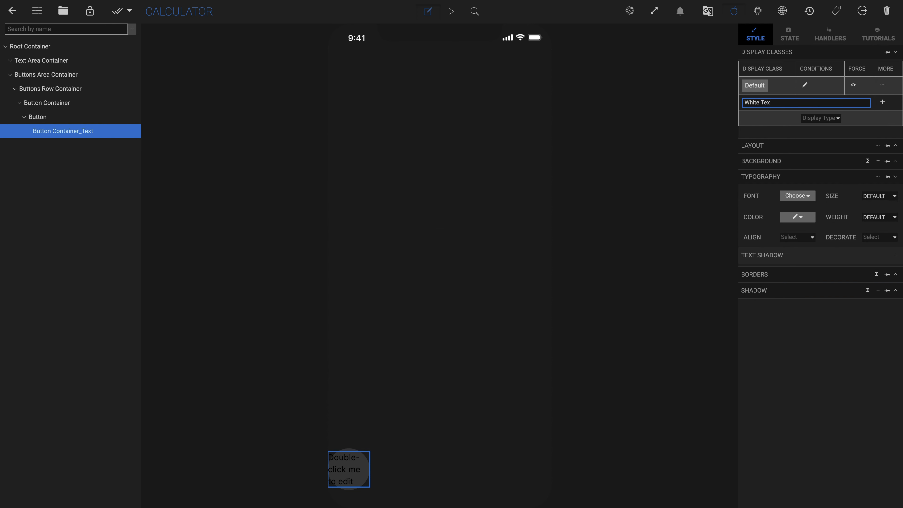
text(t)
click(882, 102)
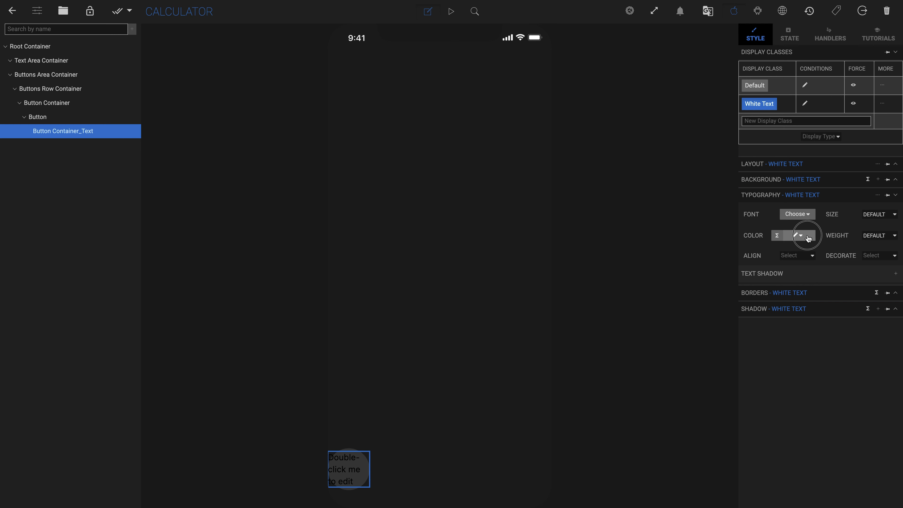
click(797, 235)
click(754, 255)
drag(668, 336, 608, 245)
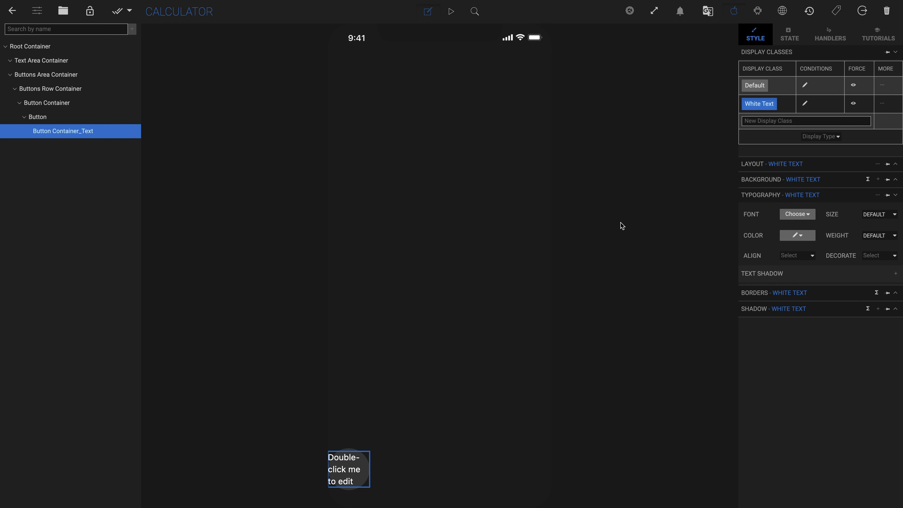
double_click(356, 481)
text(0)
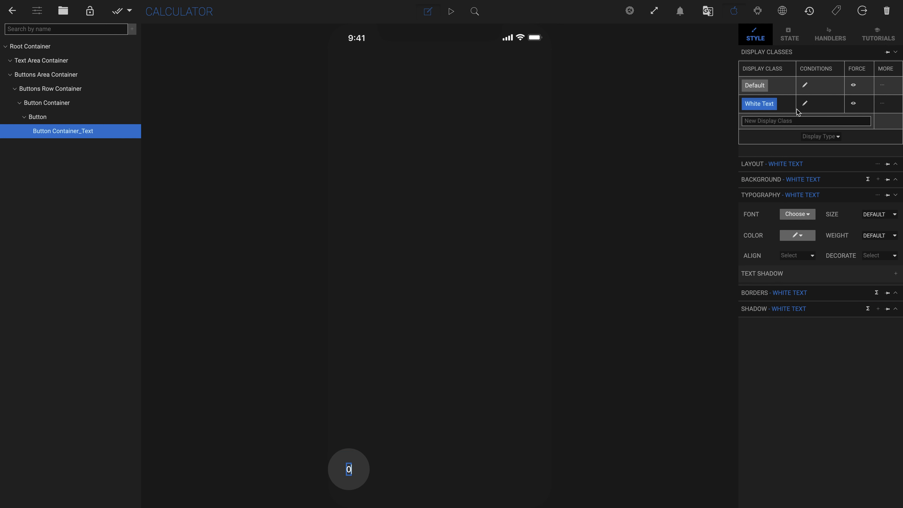
Step: Add an All Padding 10 display class to the Buttons Row Container with 10 px padding on all four sides
click(763, 108)
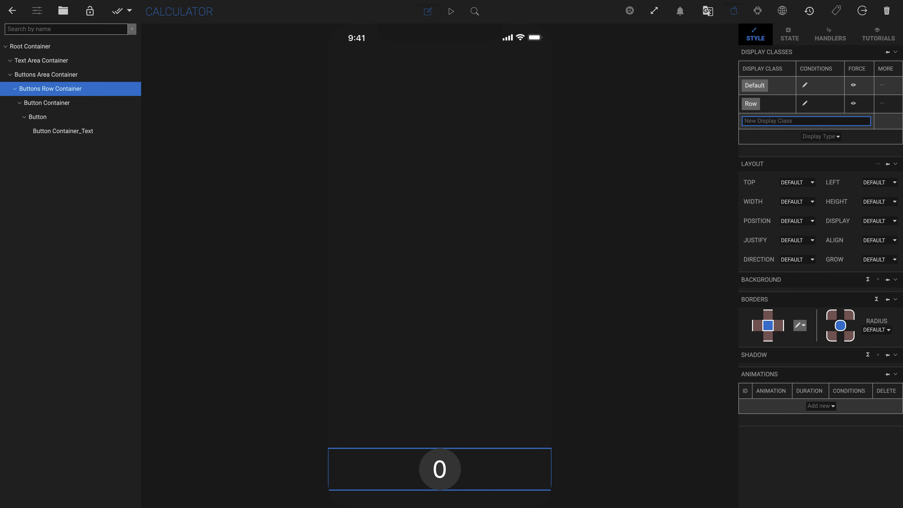
text(All Padding 10)
click(884, 122)
click(764, 122)
click(877, 182)
click(788, 367)
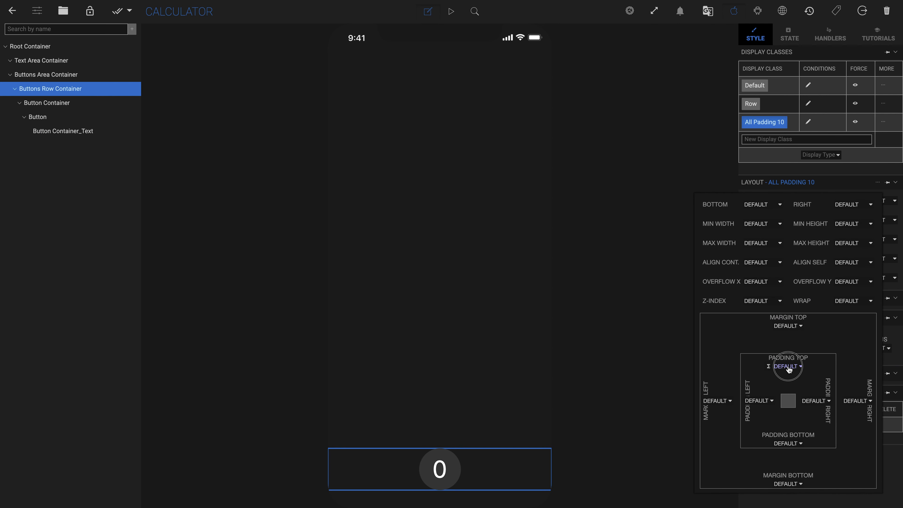
click(786, 390)
click(759, 401)
click(751, 424)
click(812, 401)
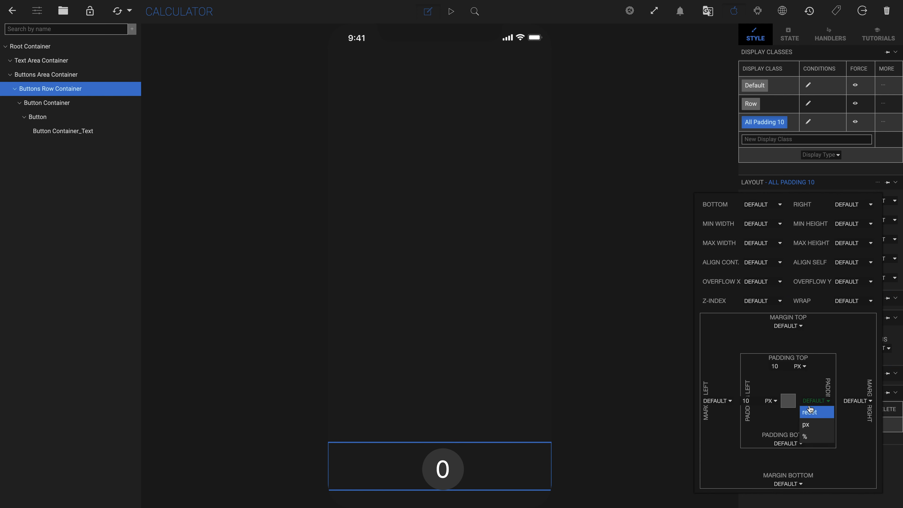
click(806, 424)
click(787, 443)
click(786, 467)
Step: Paste three copies of the Button Container into the Buttons Row Container
click(44, 103)
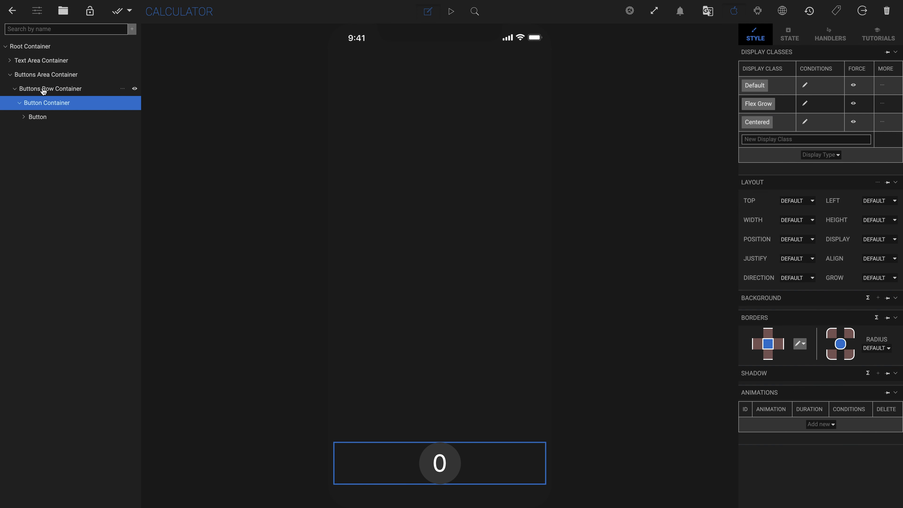
click(43, 89)
key(ctrl+v)
key(ctrl+v)
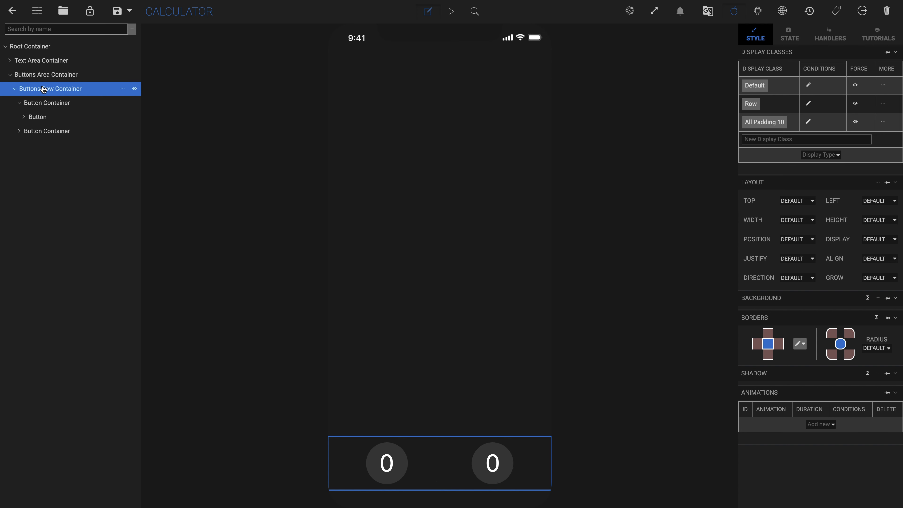
key(ctrl+v)
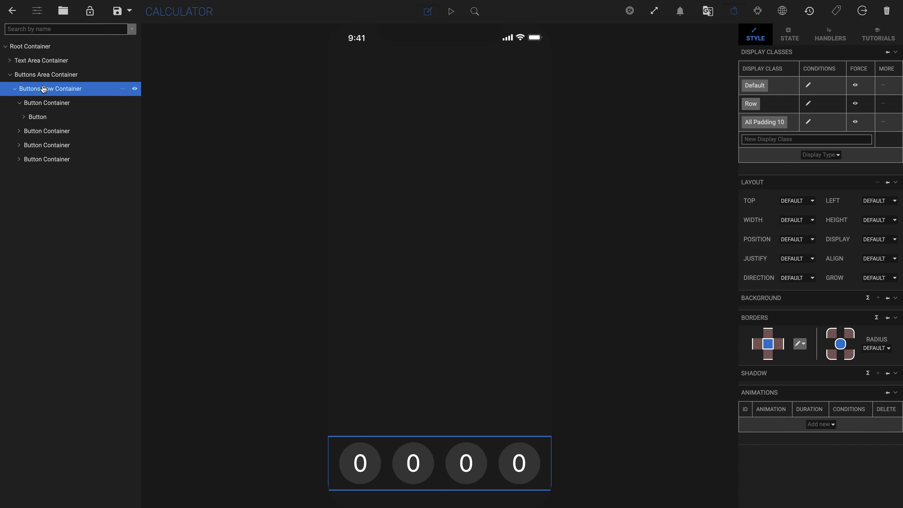
Step: Add an Orange Background display class to the fourth button in the row
click(519, 462)
click(818, 176)
text(Oran)
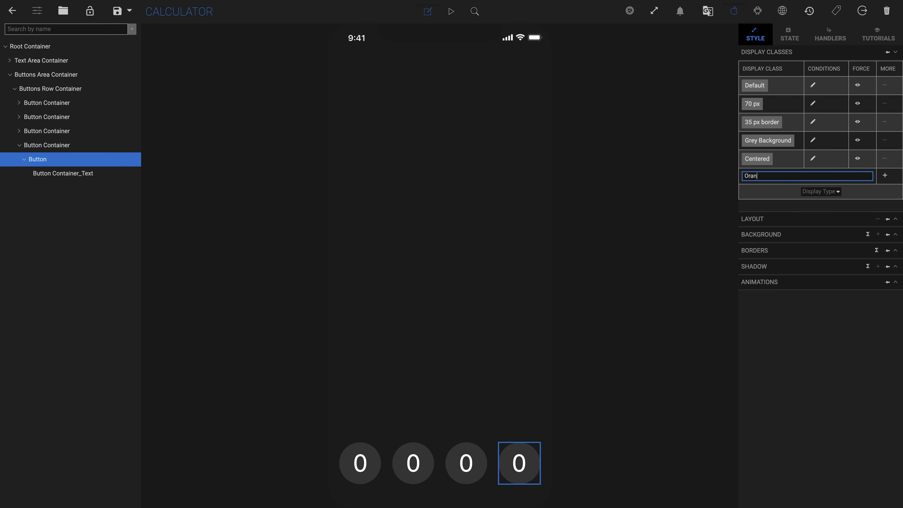
text(ge Background)
click(884, 175)
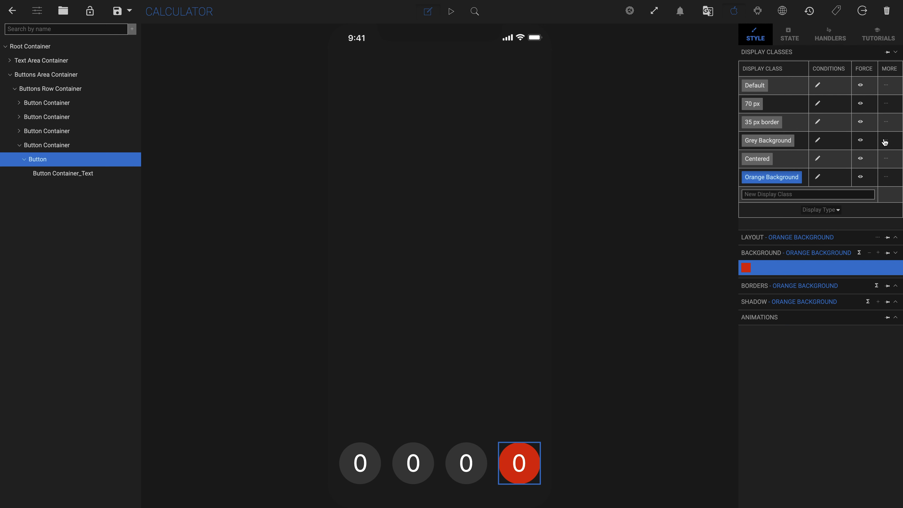
click(886, 140)
Step: Duplicate the Buttons Row Container inside the Buttons Area Container to build five rows of buttons
click(58, 89)
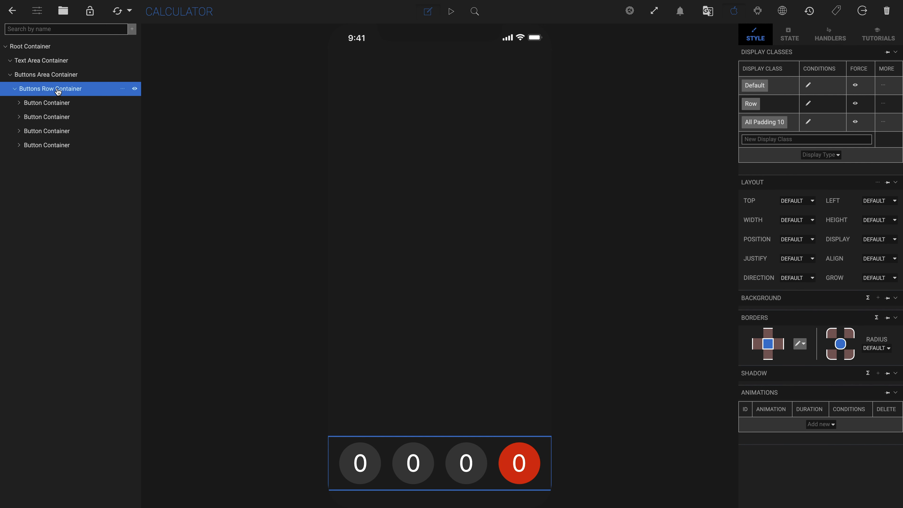
click(56, 77)
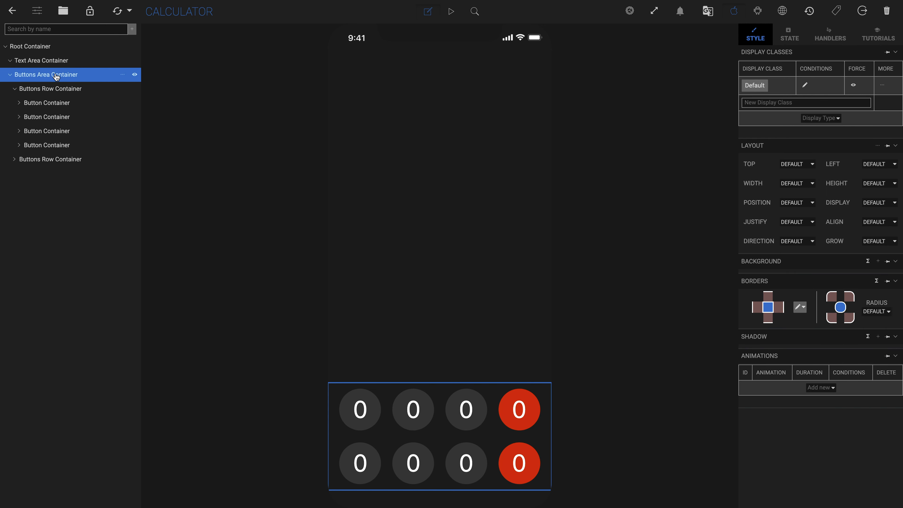
Step: Add a Light Grey Background display class to the first button and give it a light grey background colour
text(Light Gr)
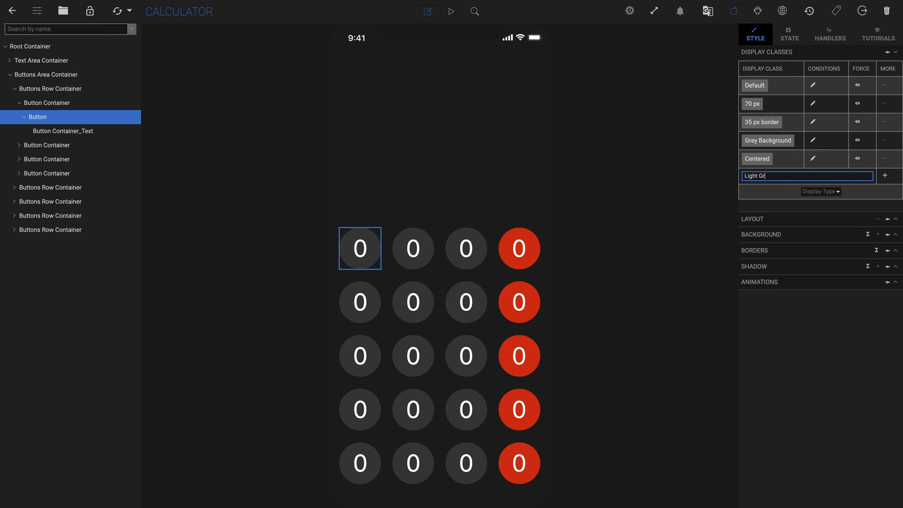
text(ey Background)
key(Return)
click(878, 254)
click(746, 273)
scroll(771, 245, down, 3)
click(776, 245)
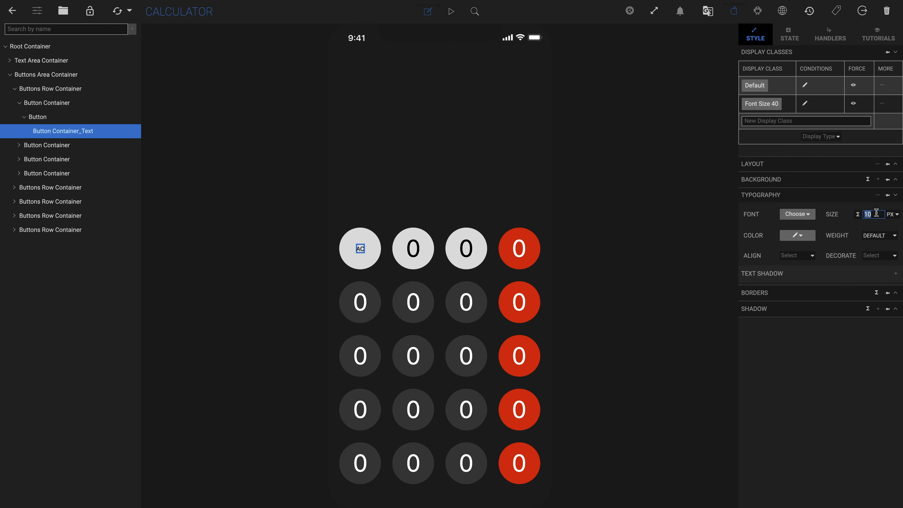
Step: Label the orange operator buttons /, x, -, + and =, and the third bottom-row button with a dot
double_click(519, 250)
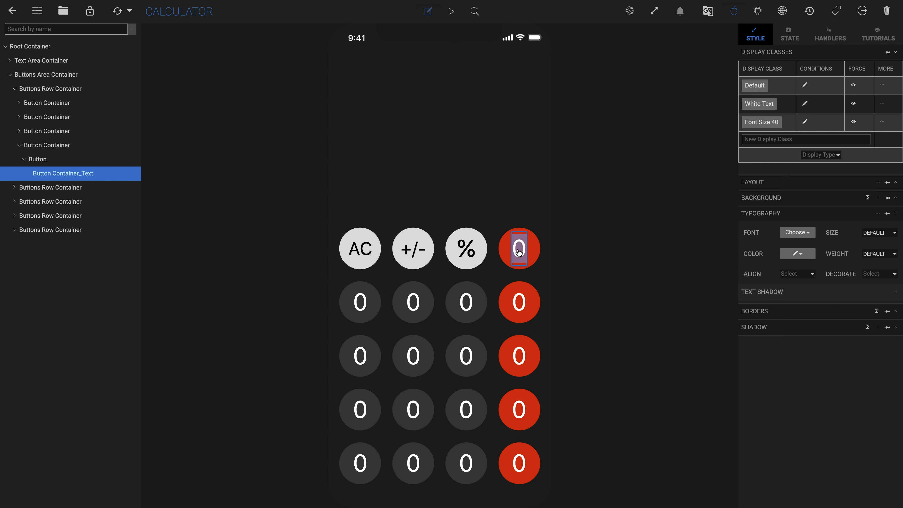
text(/)
double_click(519, 304)
text(x)
double_click(518, 358)
text(-)
double_click(519, 412)
text(+.)
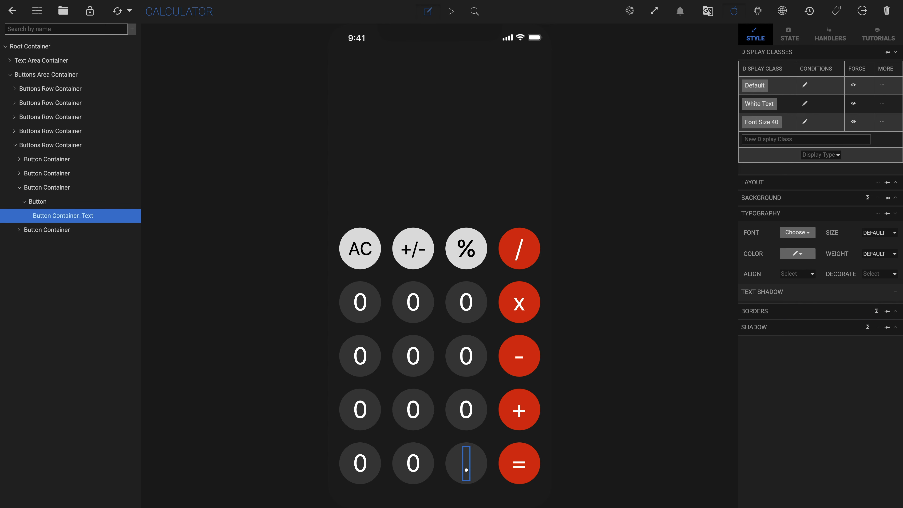
Step: Label the number buttons 1 through 9 across the three middle rows
double_click(359, 411)
text(1)
double_click(413, 411)
text(2)
double_click(466, 411)
text(3)
double_click(360, 358)
text(8)
double_click(466, 304)
text(9)
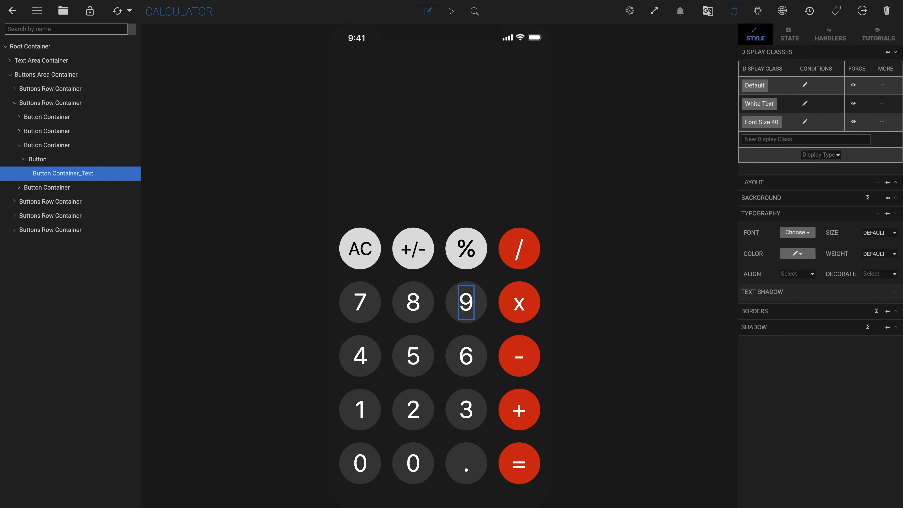
Step: Delete the second 0 button from the bottom row and select the remaining 0 button's container
click(428, 480)
key(Delete)
click(380, 474)
click(53, 162)
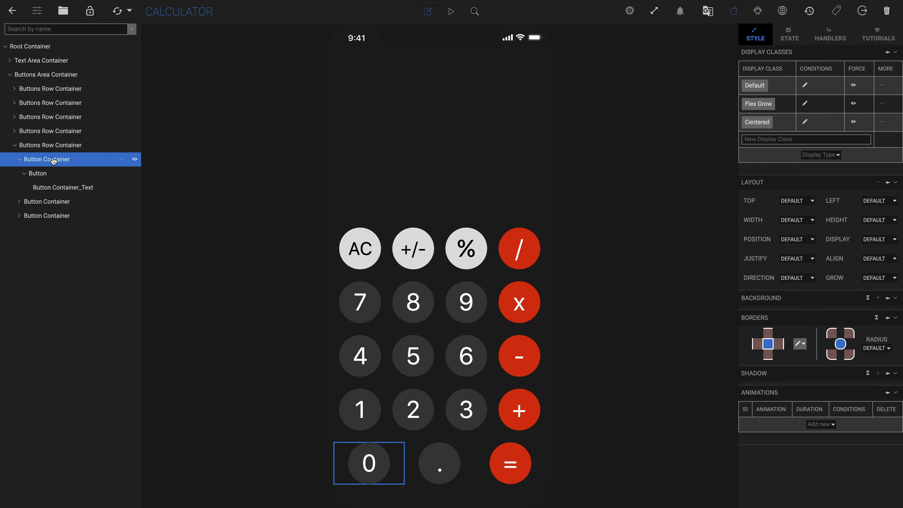
Step: Add a 50% Width display class to the 0 button's container and set its width to 50 %
click(818, 141)
text(50% Width)
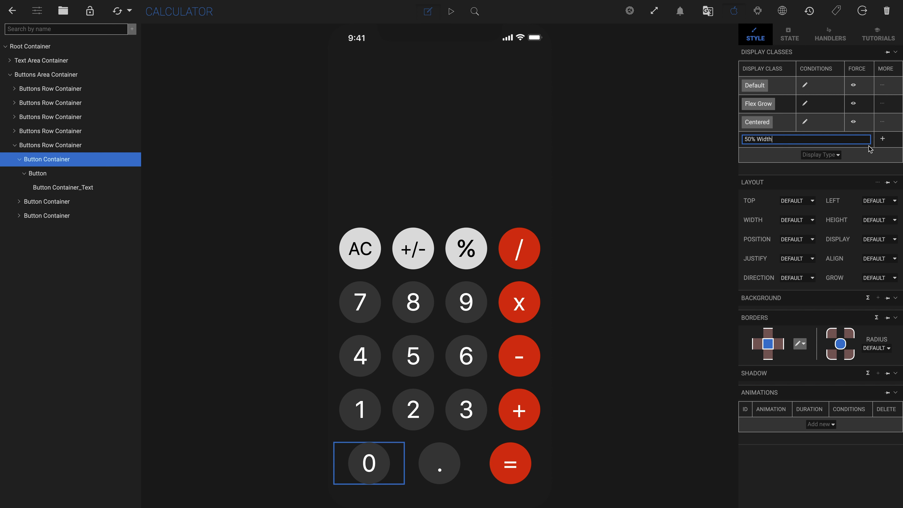
click(882, 139)
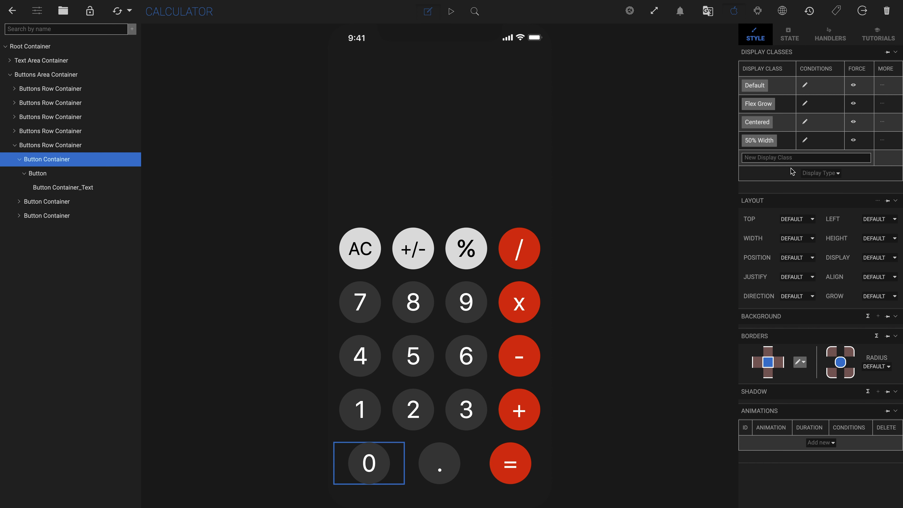
click(759, 140)
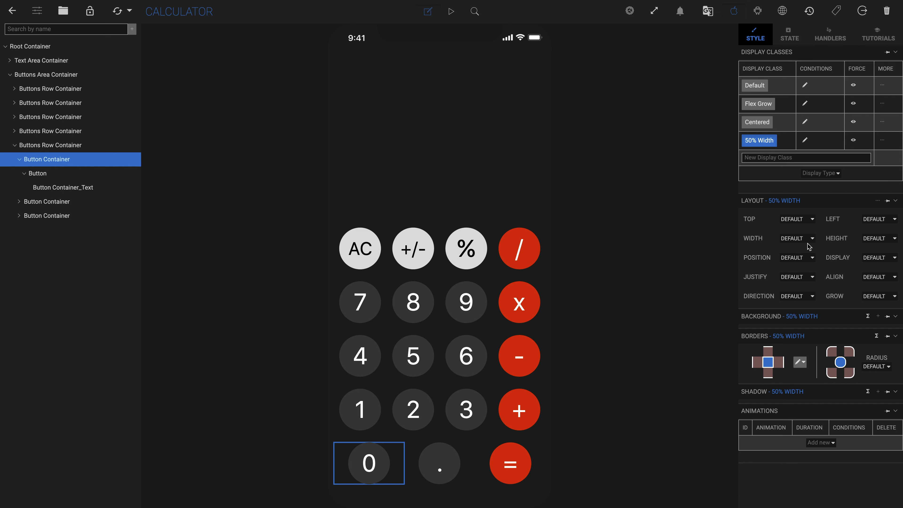
click(804, 239)
click(806, 271)
drag(795, 238, 773, 238)
text(50)
click(759, 140)
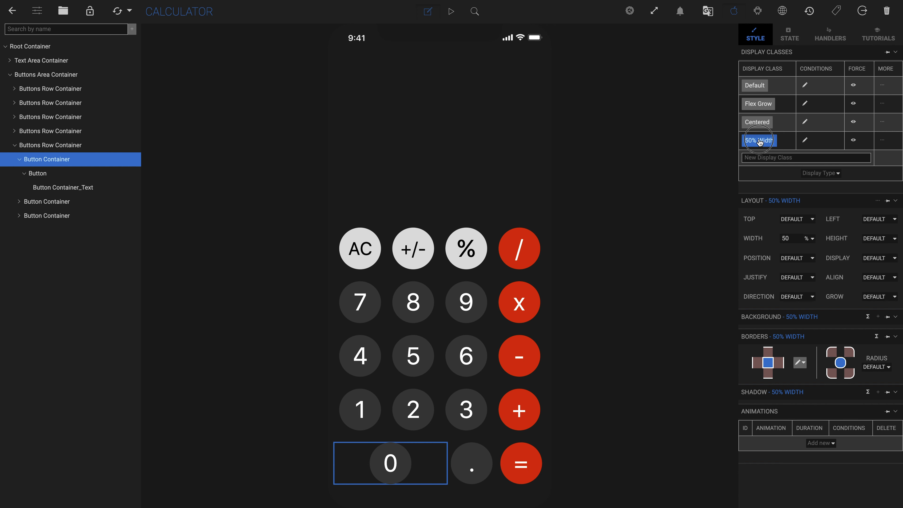
Step: Delete the Flex Grow display class from the 0 button's container
click(882, 103)
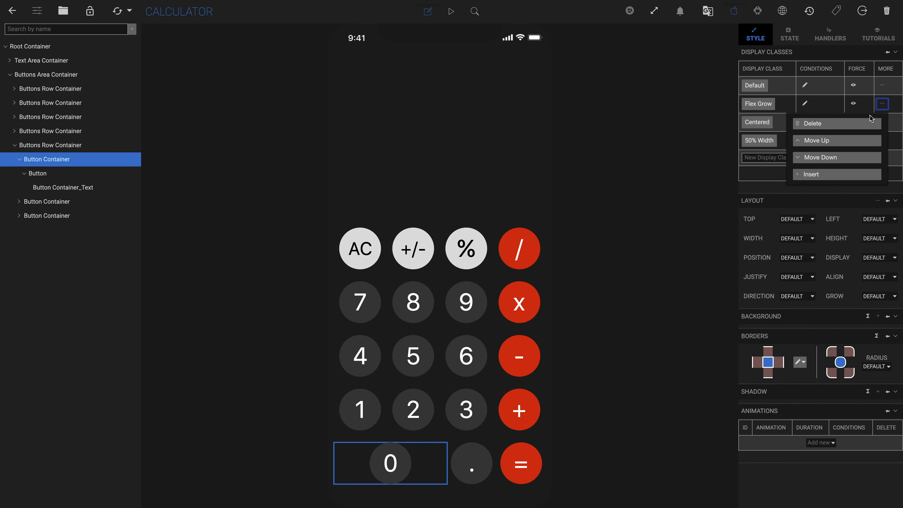
click(868, 124)
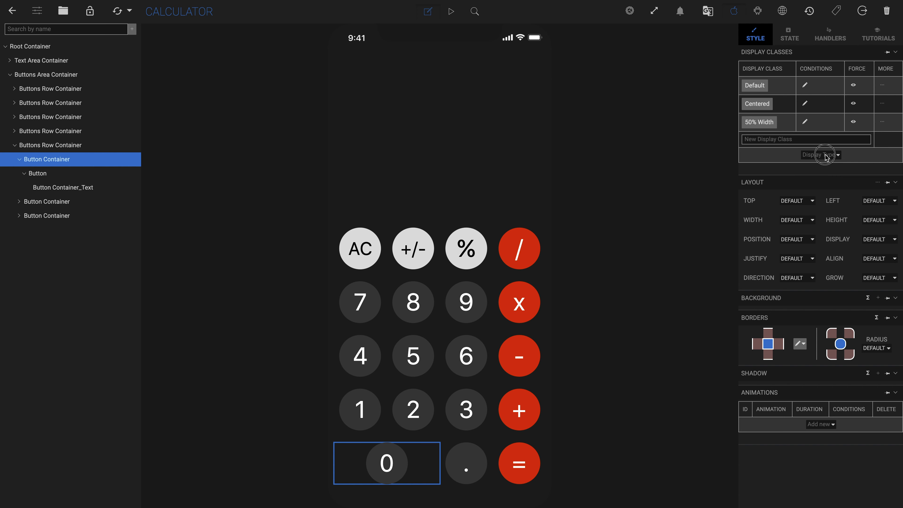
Step: Add the Row display class to the 0 button's container and the Flex Grow display class to the 0 button
click(823, 157)
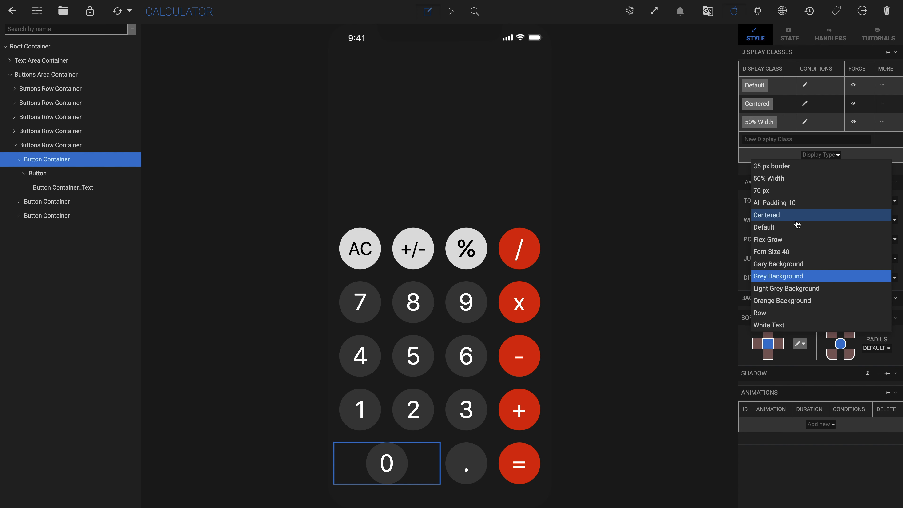
click(775, 313)
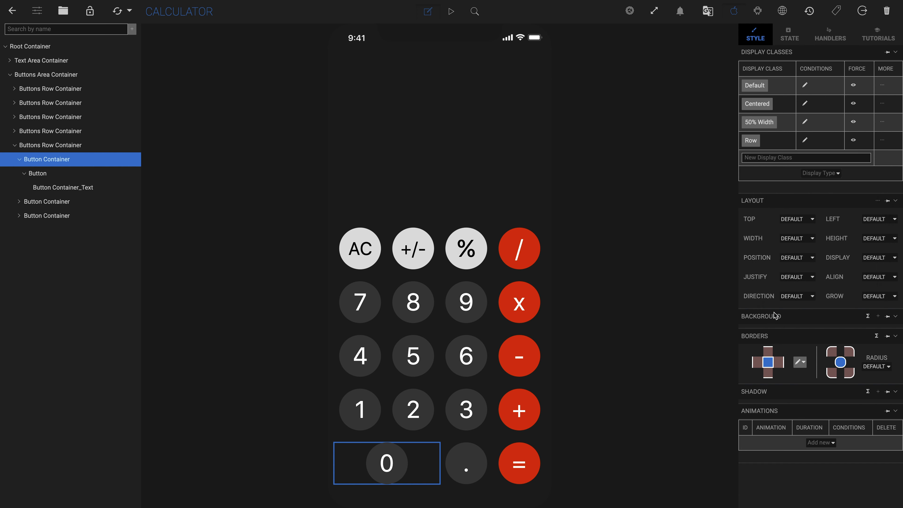
click(402, 457)
click(823, 192)
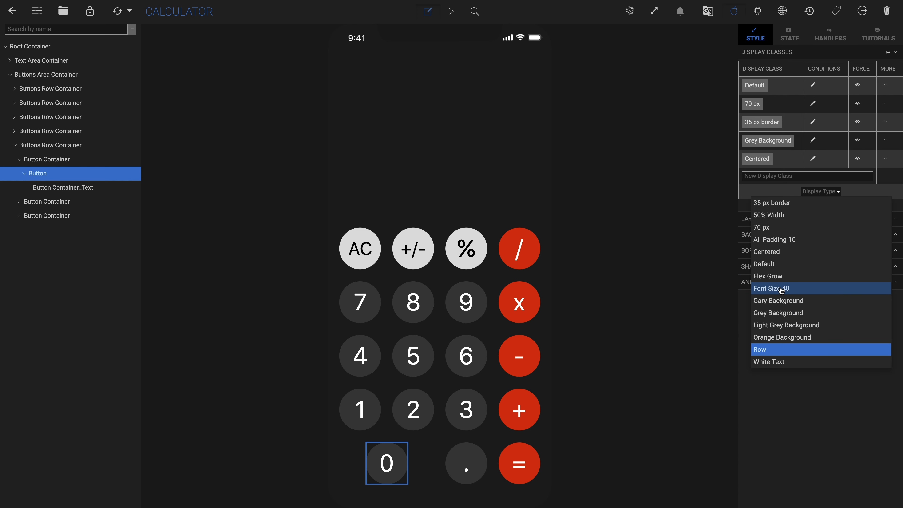
click(776, 276)
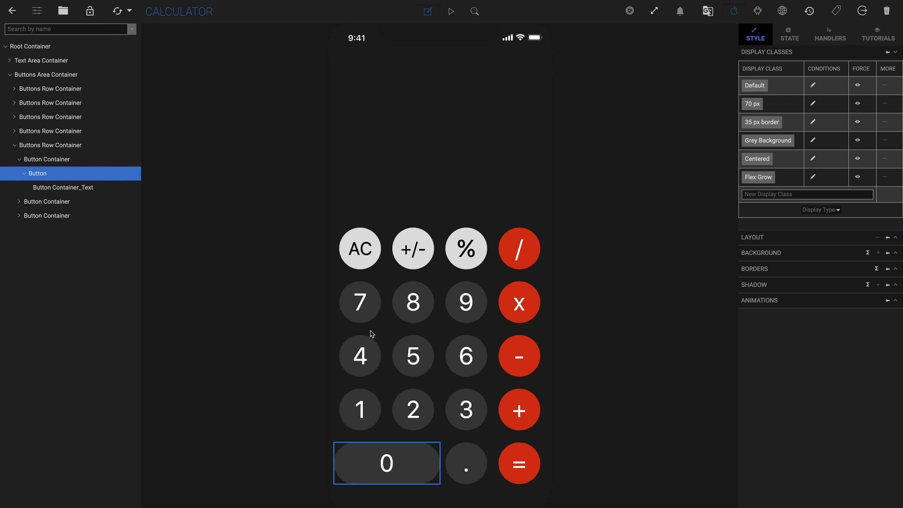
Step: Replace the × button's text label with a Symbols element
click(521, 308)
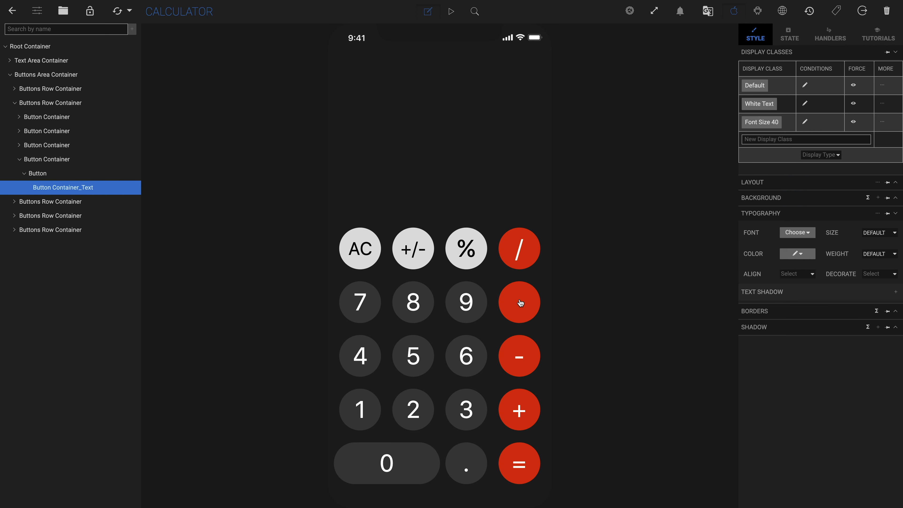
click(521, 308)
click(122, 174)
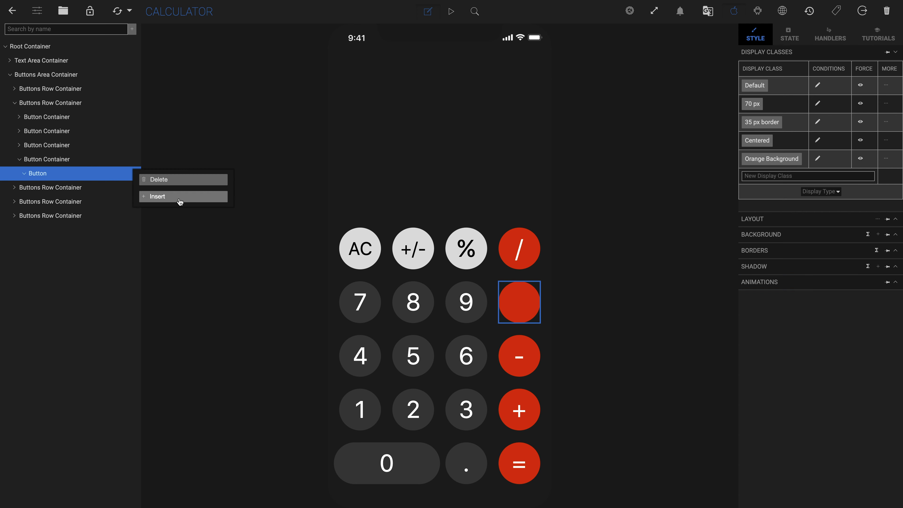
click(180, 197)
text(symb)
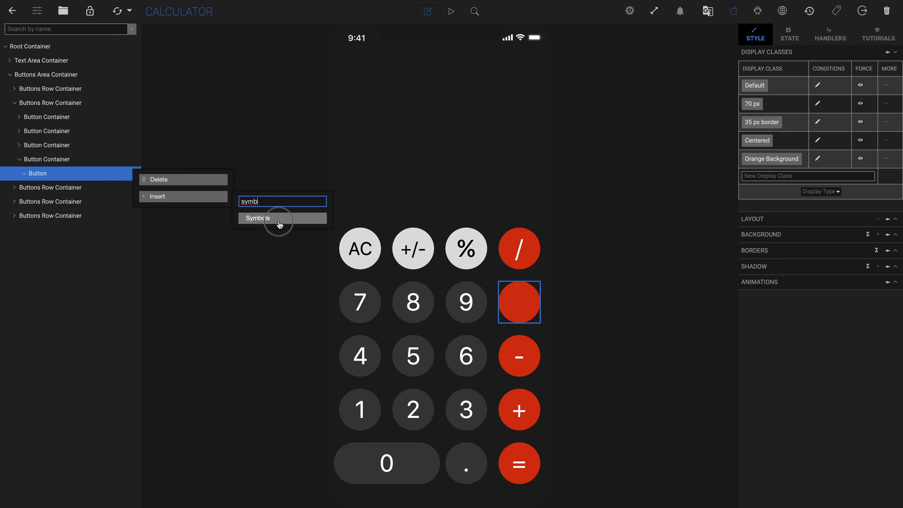
click(282, 218)
Step: Add the White Text and Font Size 40 display classes to the × button's symbol
click(820, 99)
click(782, 258)
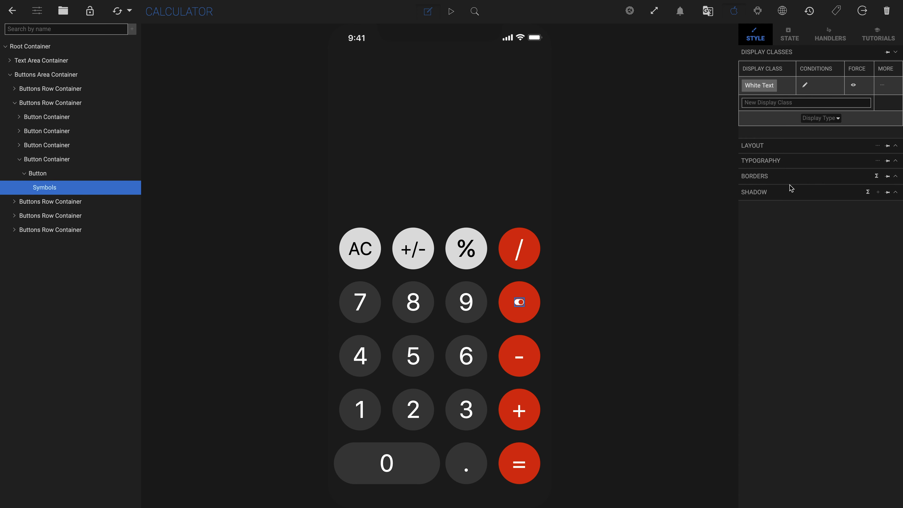
click(823, 120)
click(791, 204)
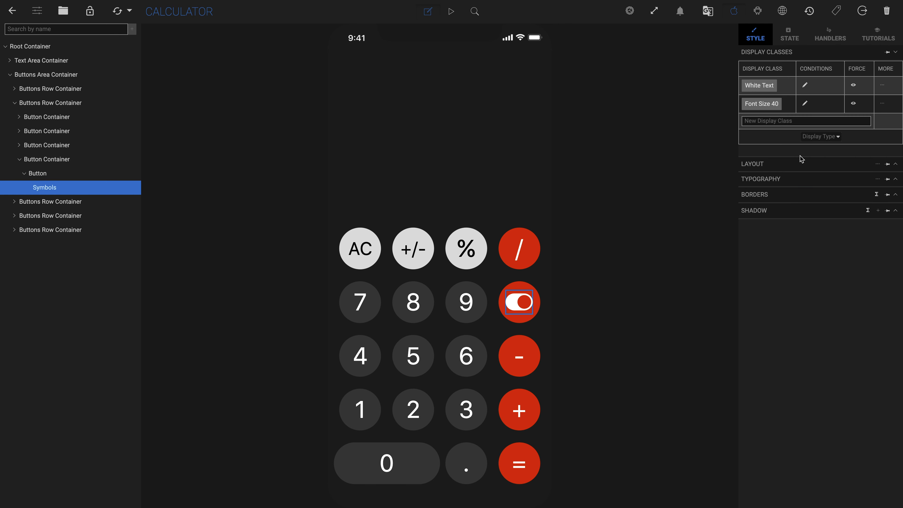
Step: Set the symbol's icon by searching the icon library for close and picking the × icon
click(789, 34)
click(805, 93)
click(845, 111)
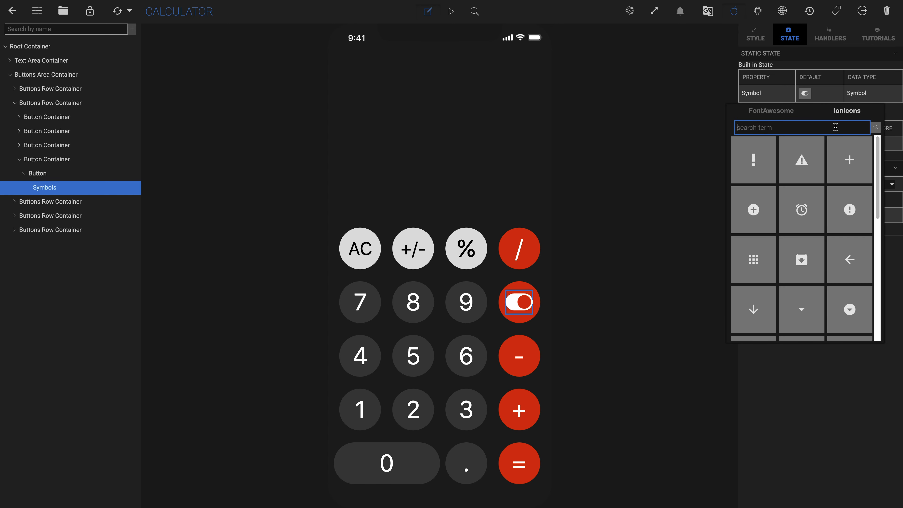
text(close)
click(756, 161)
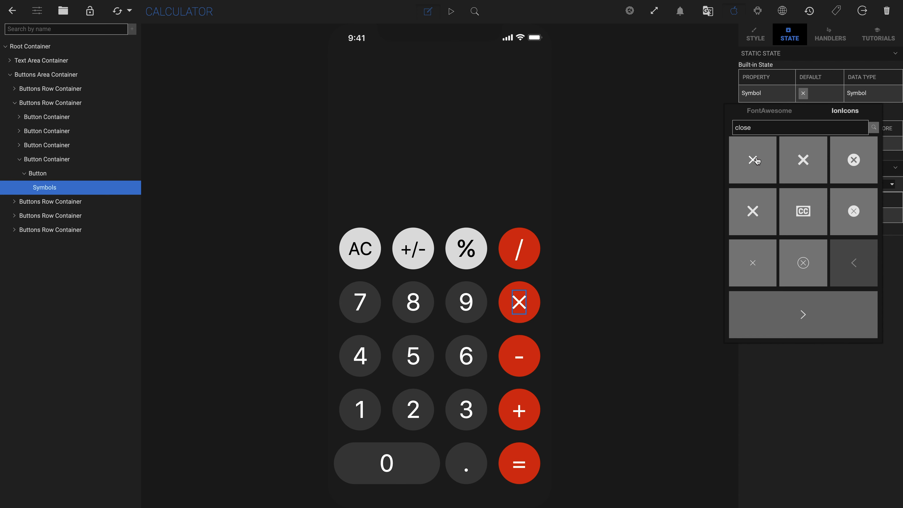
Step: Upload an image from the Desktop icons folder to the project's media image assets
click(519, 248)
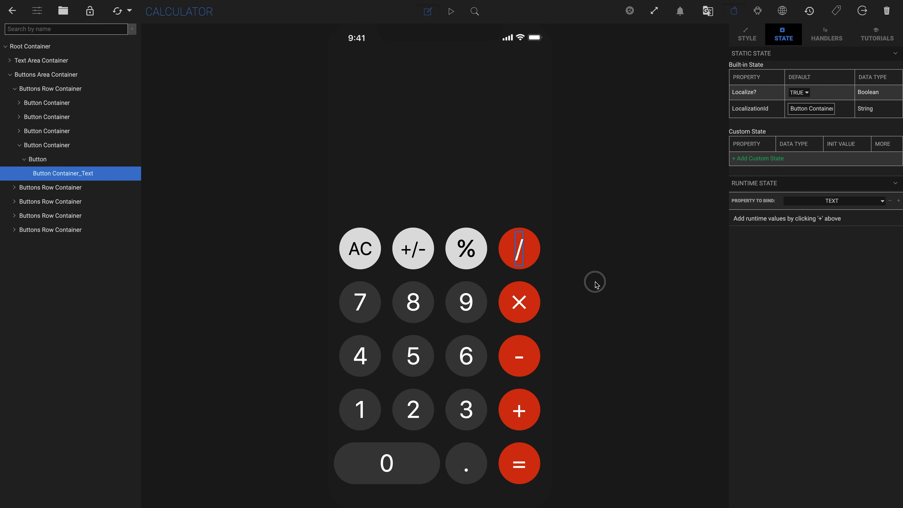
click(518, 302)
click(63, 11)
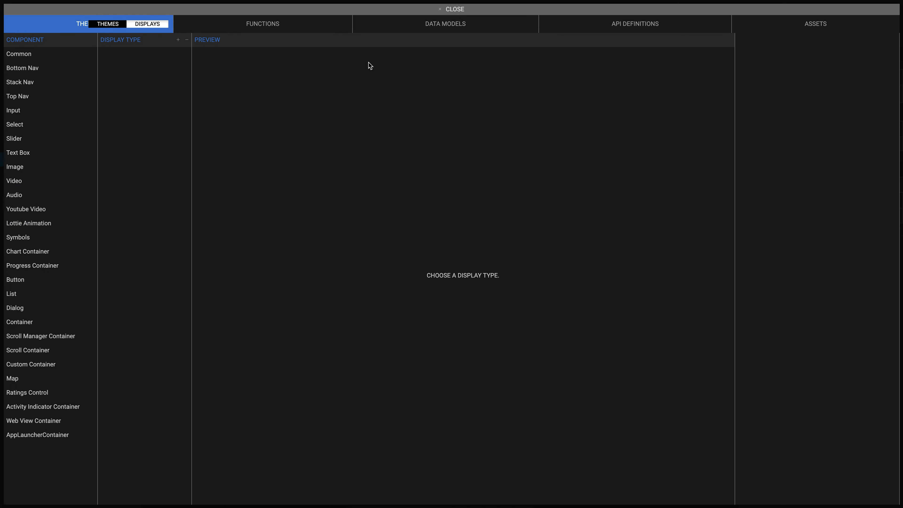
click(815, 24)
click(272, 41)
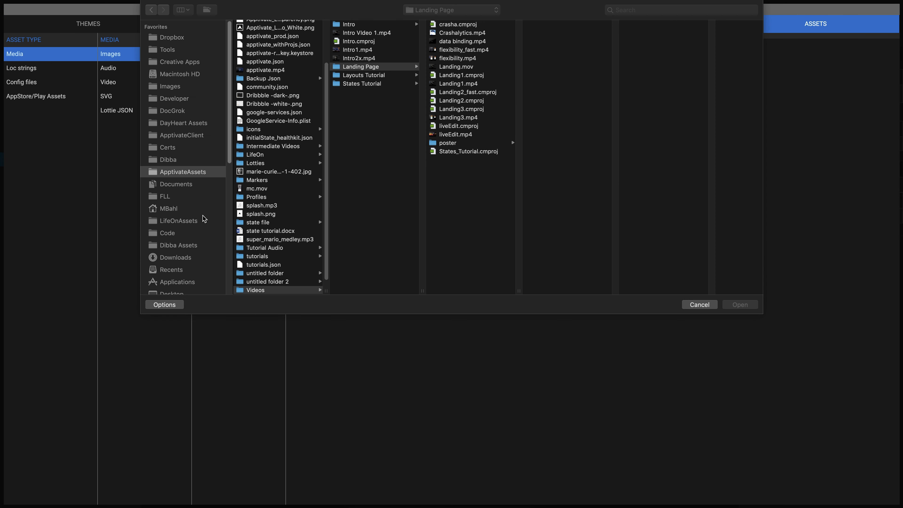
scroll(174, 206, down, 5)
click(171, 224)
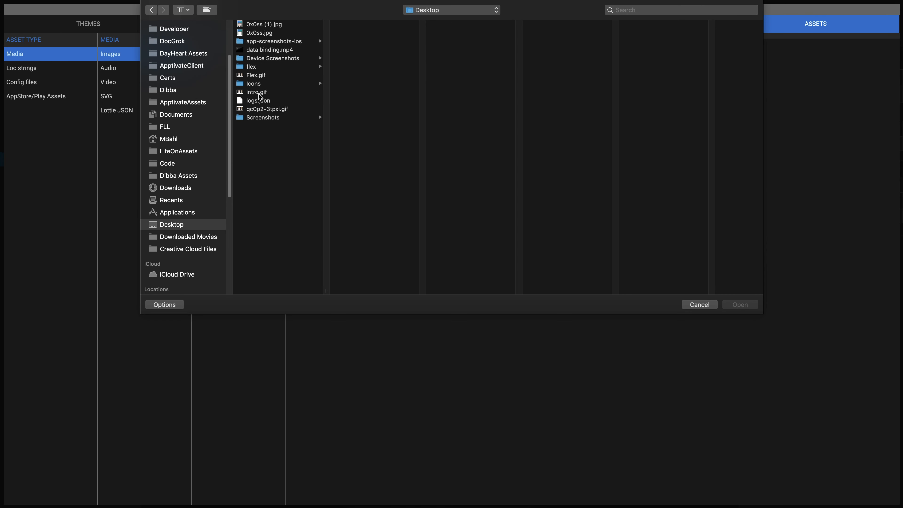
click(253, 84)
click(356, 24)
click(740, 305)
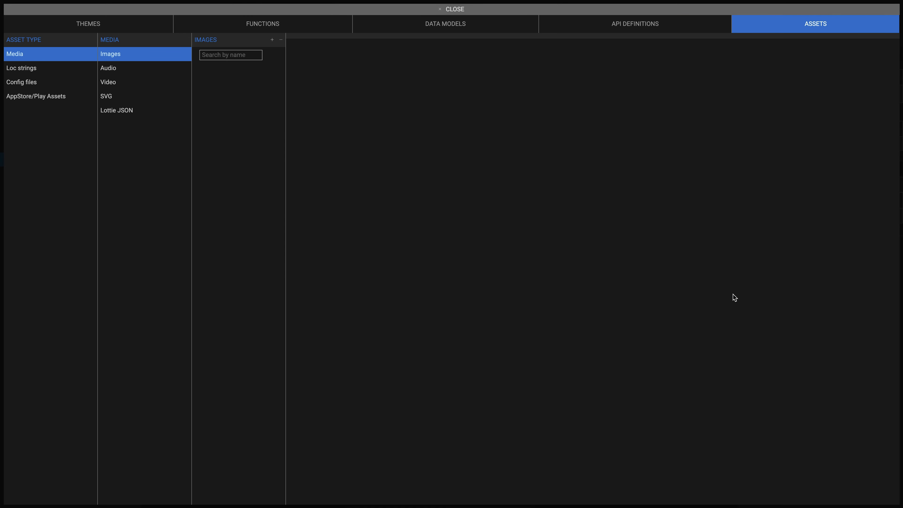
click(457, 10)
Step: Delete the ÷ button's text label and insert an Image element into that button
click(519, 248)
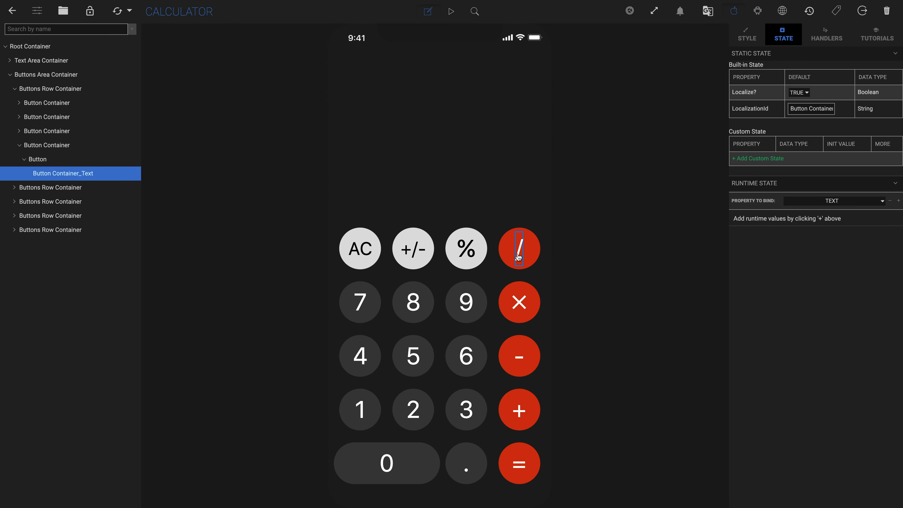
key(BackSpace)
click(125, 159)
click(169, 181)
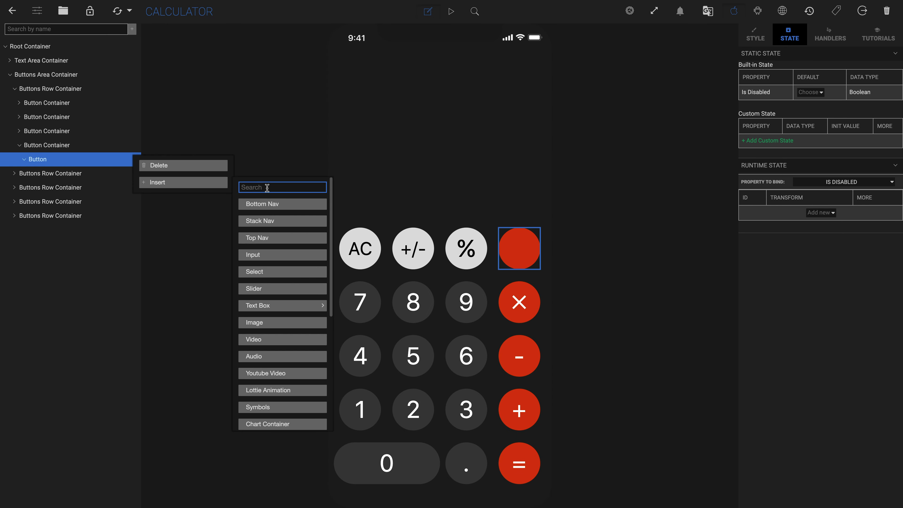
text(ima)
click(271, 206)
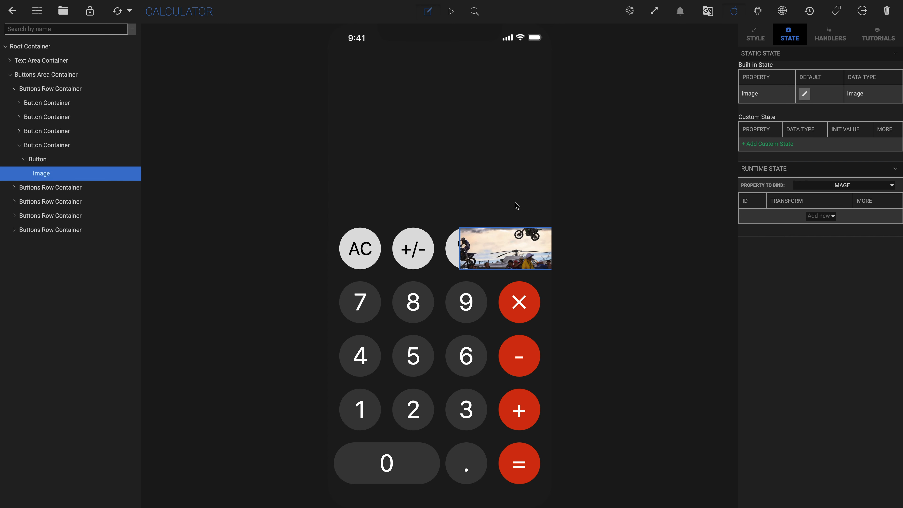
Step: Set the image's source to the uploaded local asset
click(804, 93)
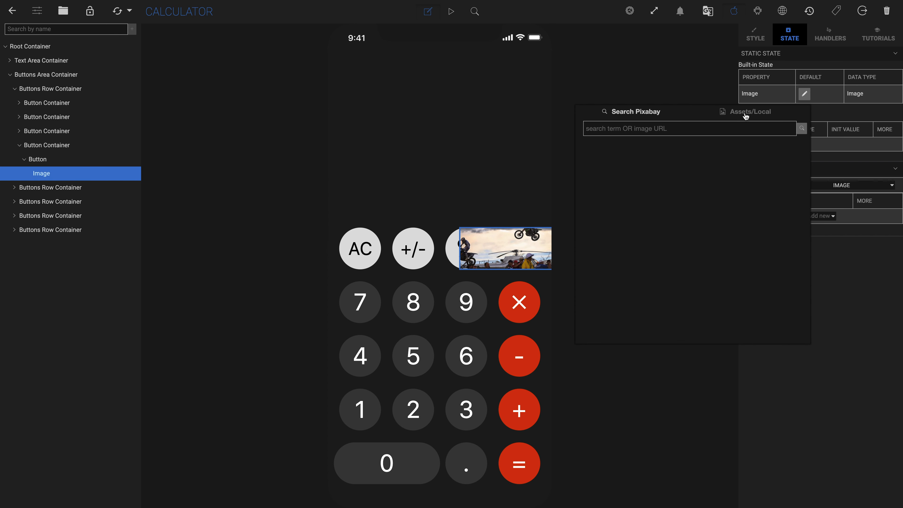
click(745, 113)
click(693, 161)
Step: Set the image's width and height to 35 px
click(755, 34)
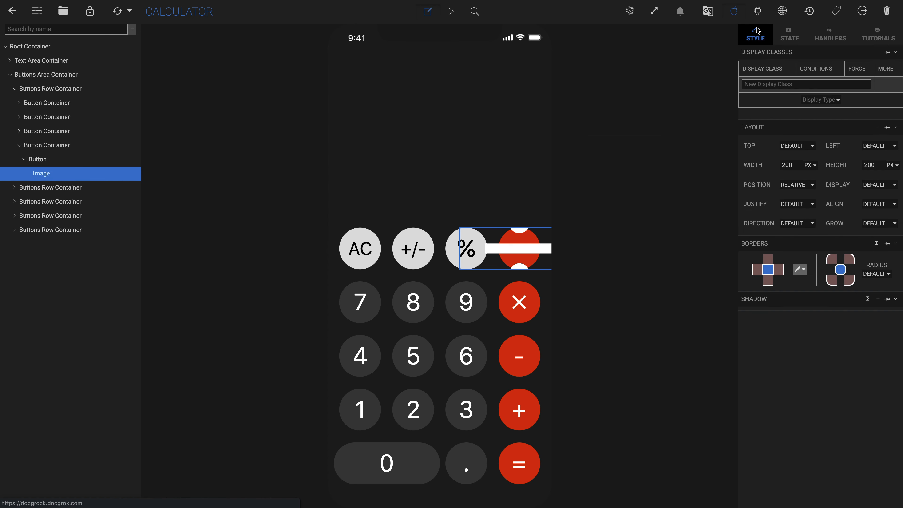
click(815, 166)
click(811, 176)
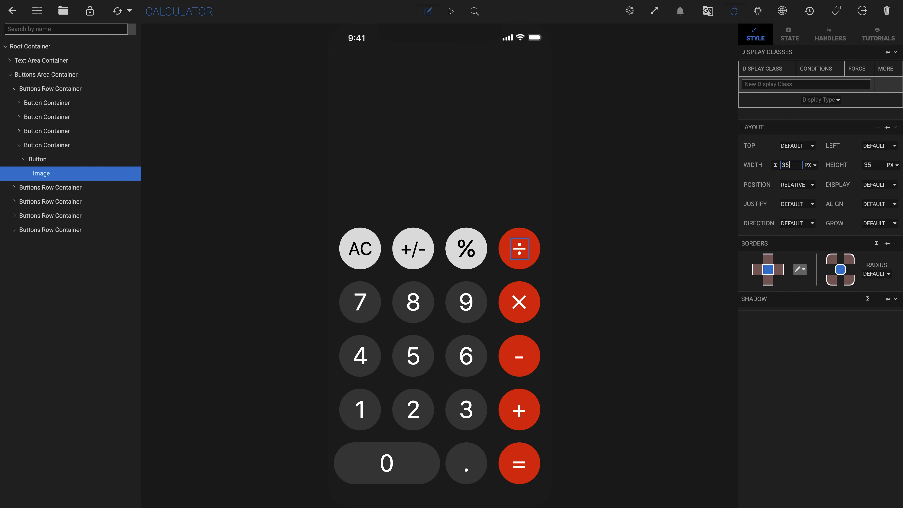
Step: Insert a default Text Box into the Text Area Container
click(498, 207)
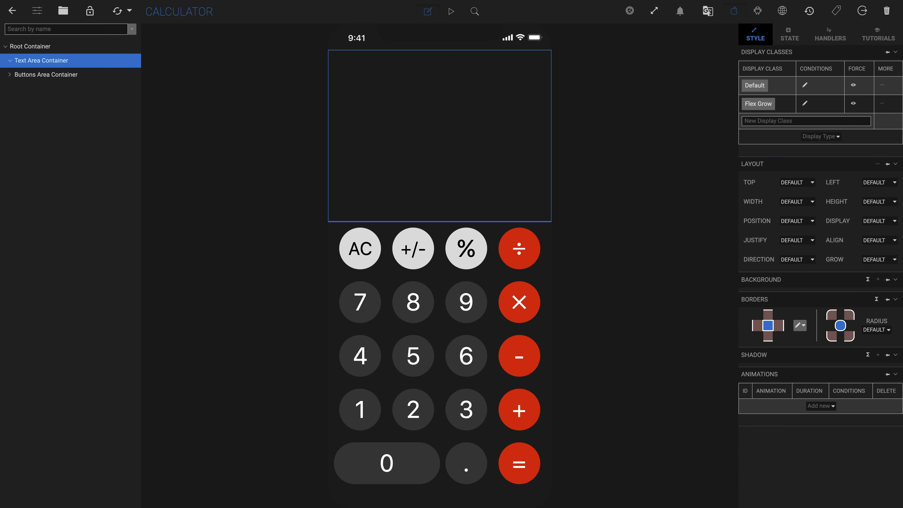
right_click(133, 60)
click(183, 100)
mouse_move(272, 224)
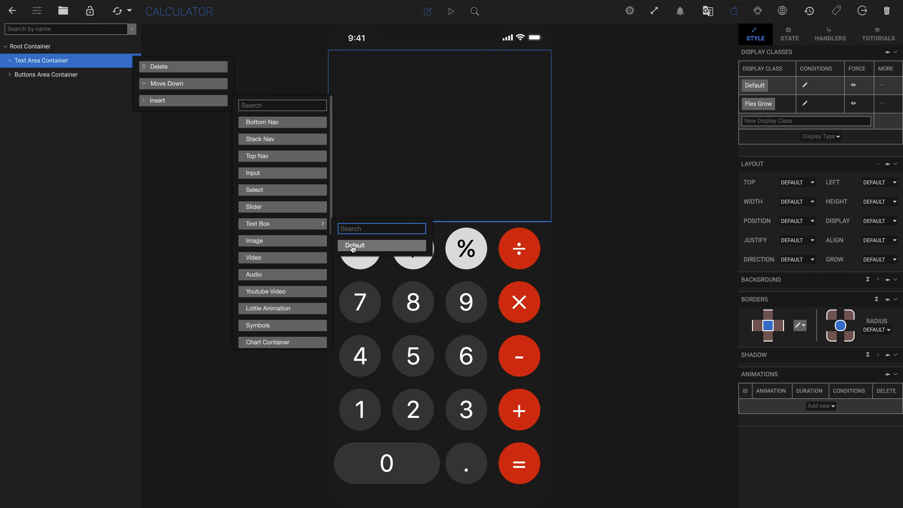
click(353, 245)
Step: Add the Font Size 40 and White Text display classes to the new text
click(829, 119)
click(787, 215)
click(816, 137)
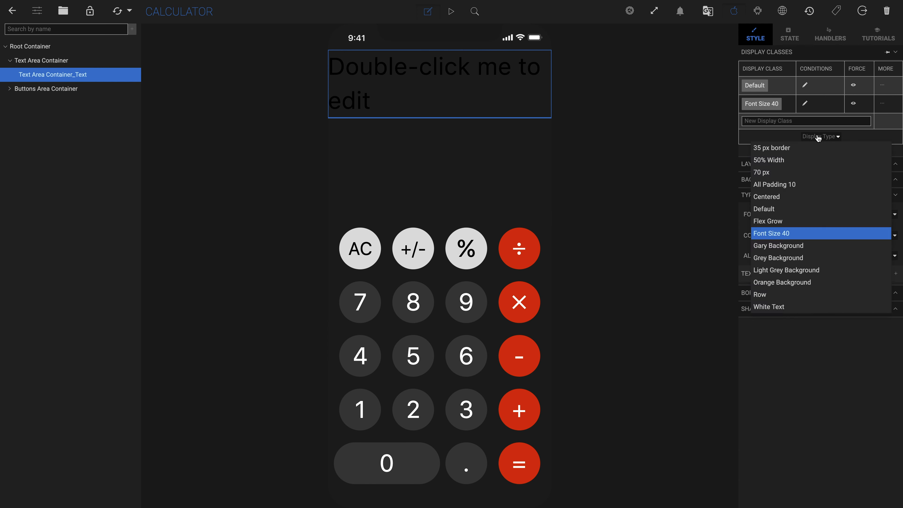
click(776, 307)
Step: Change the display text to 0
double_click(374, 59)
key(super+a)
text(0)
Step: Set the Text Area Container's justify to Flex End and its alignment so the text sits bottom-right
click(498, 96)
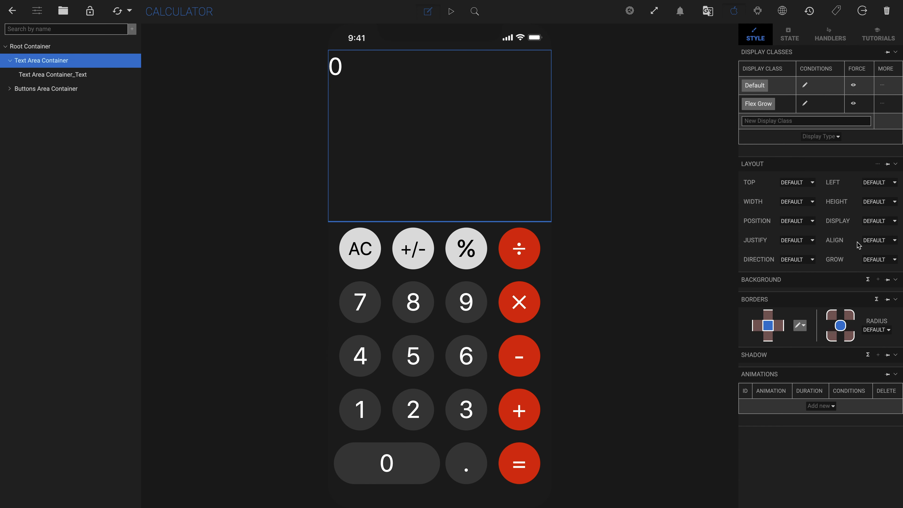
click(798, 240)
click(808, 274)
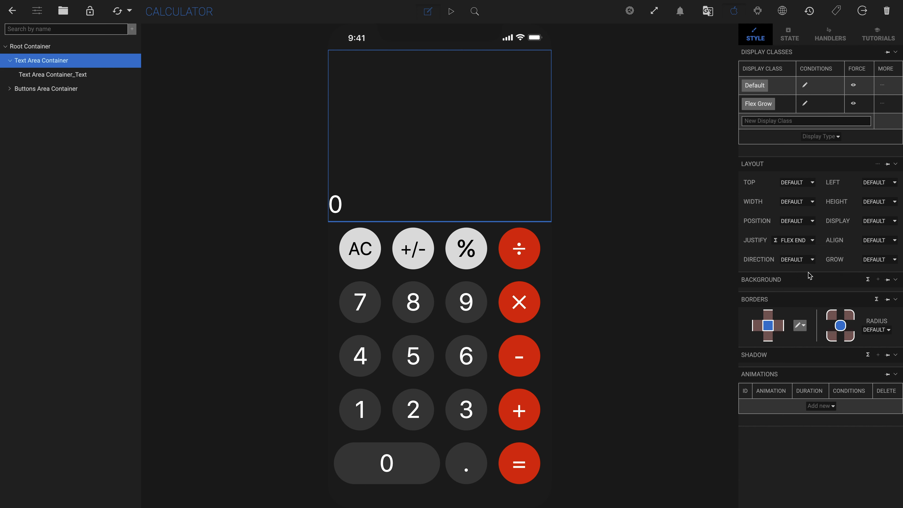
click(878, 240)
click(880, 277)
Step: Add left and right padding, 10 px on the right, to the Text Area Container
click(877, 165)
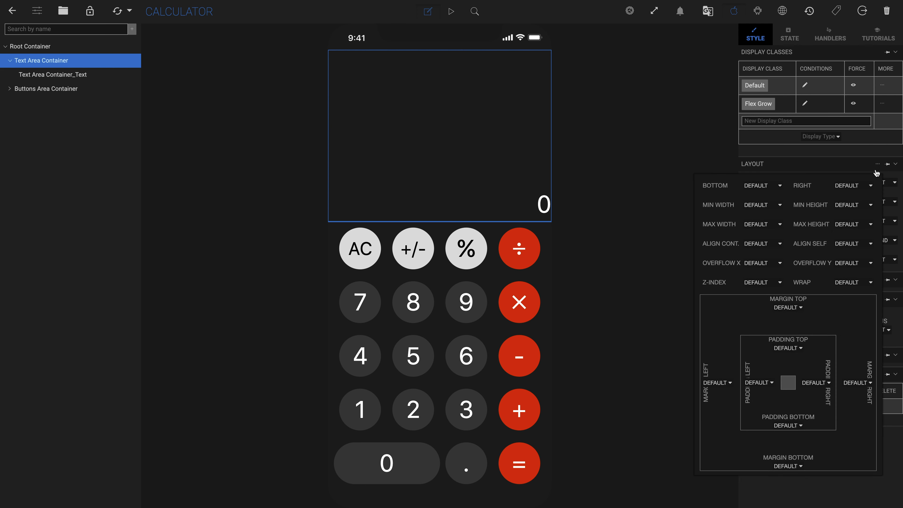
click(818, 383)
click(812, 410)
click(759, 382)
click(759, 407)
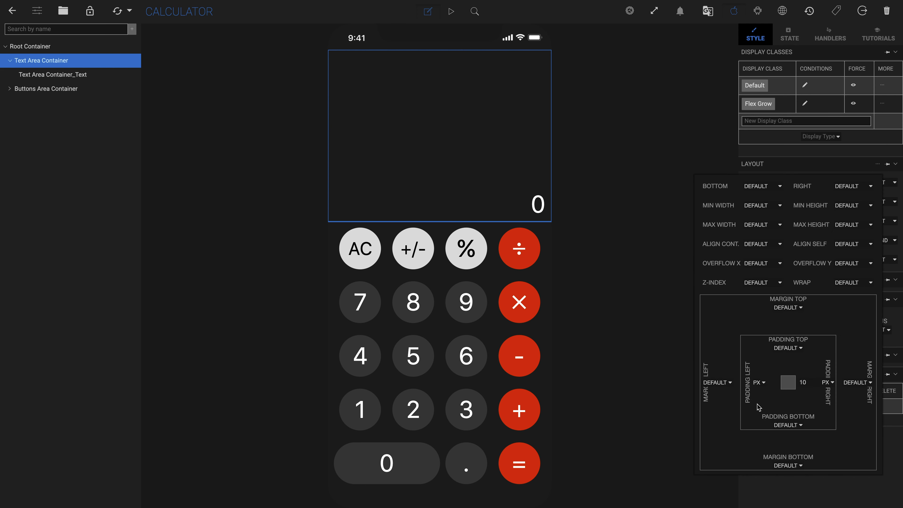
Step: Set the display text's font size to 70 px
click(537, 204)
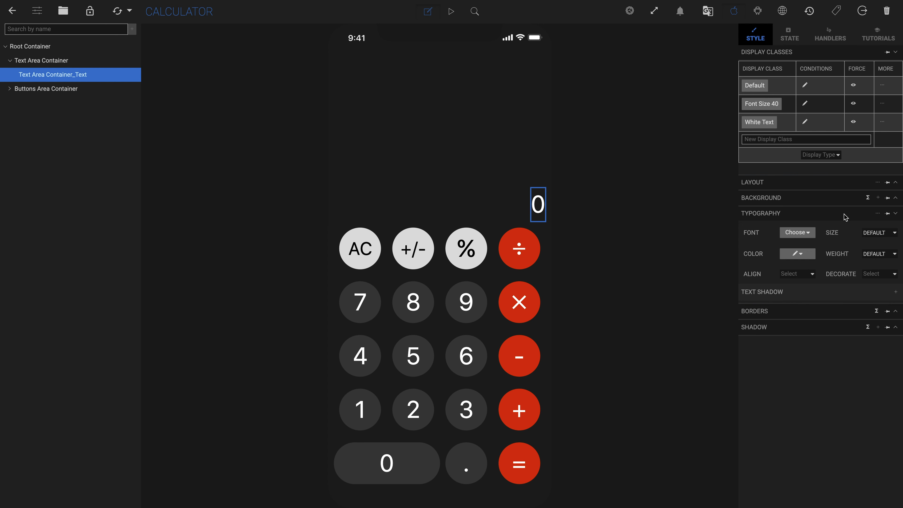
click(894, 233)
click(873, 258)
text(70)
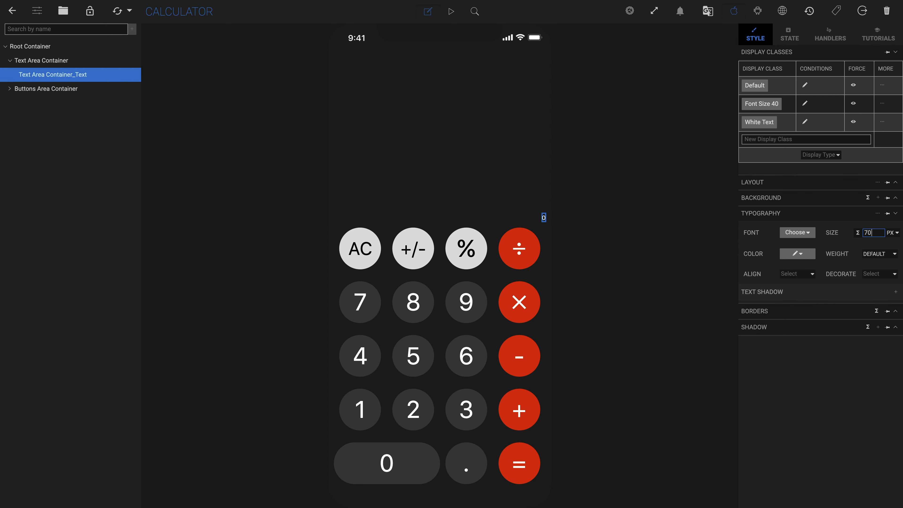